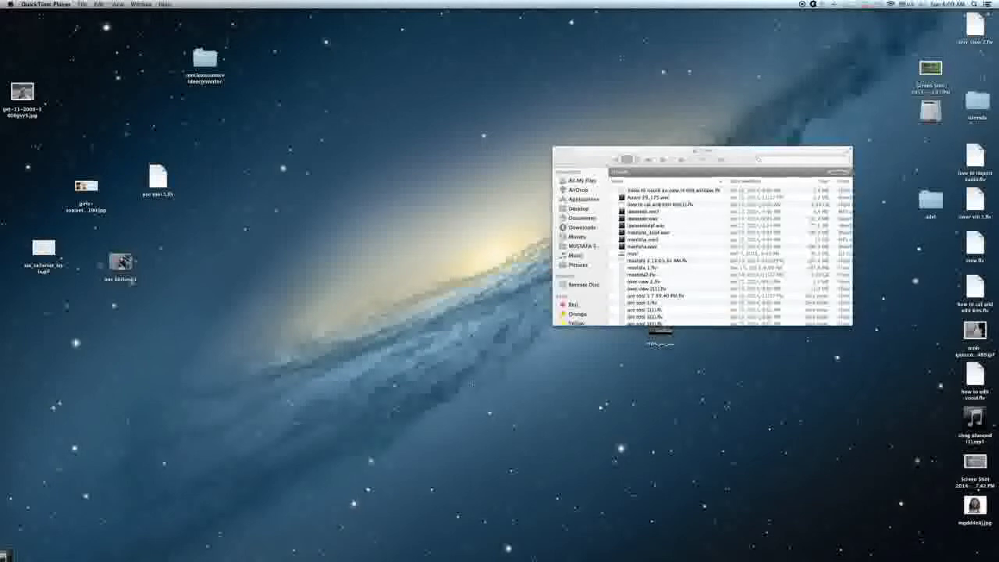
# Switch to Pro Tools and open the most recently used session
pyautogui.click(622, 556)
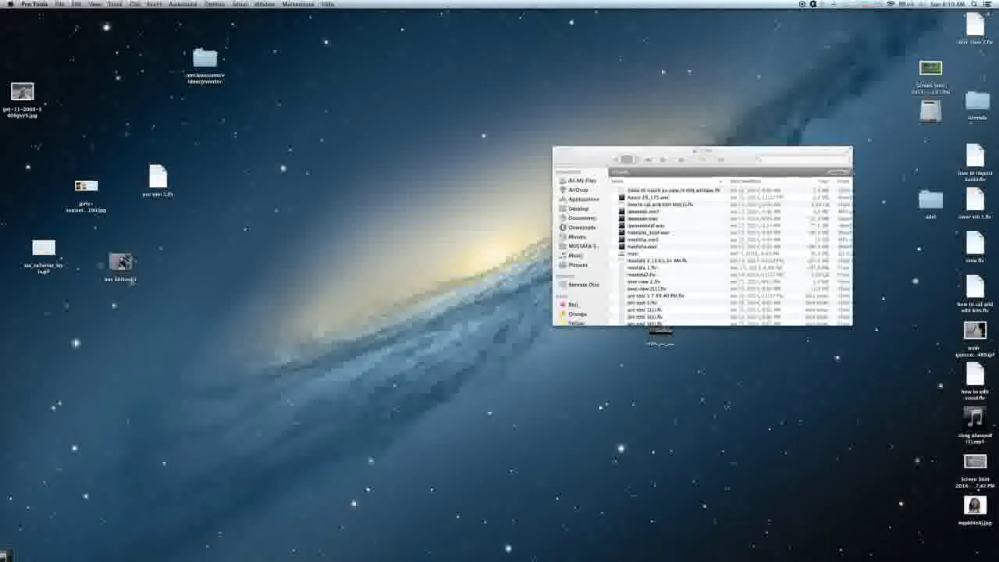
pyautogui.click(60, 4)
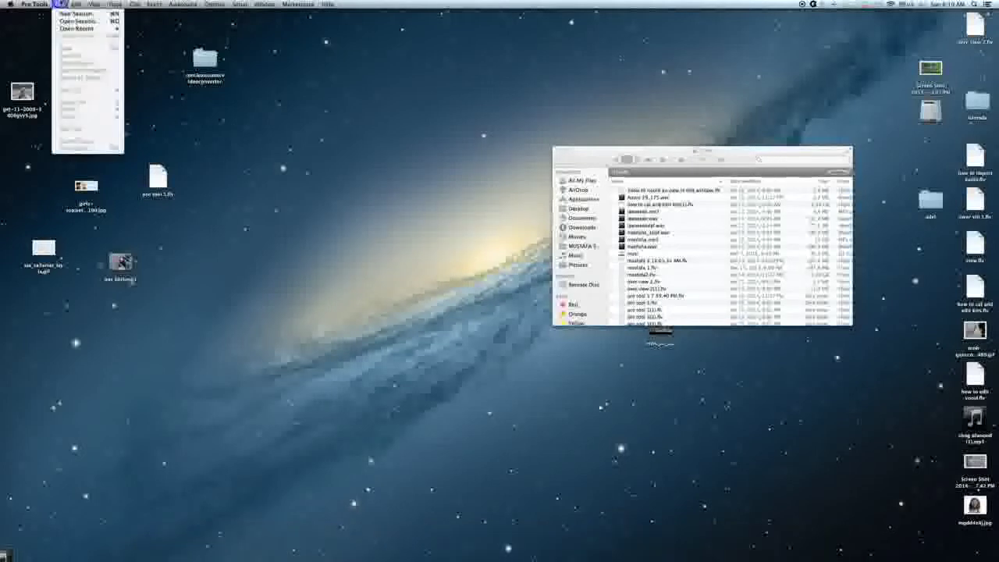
pyautogui.moveTo(78, 28)
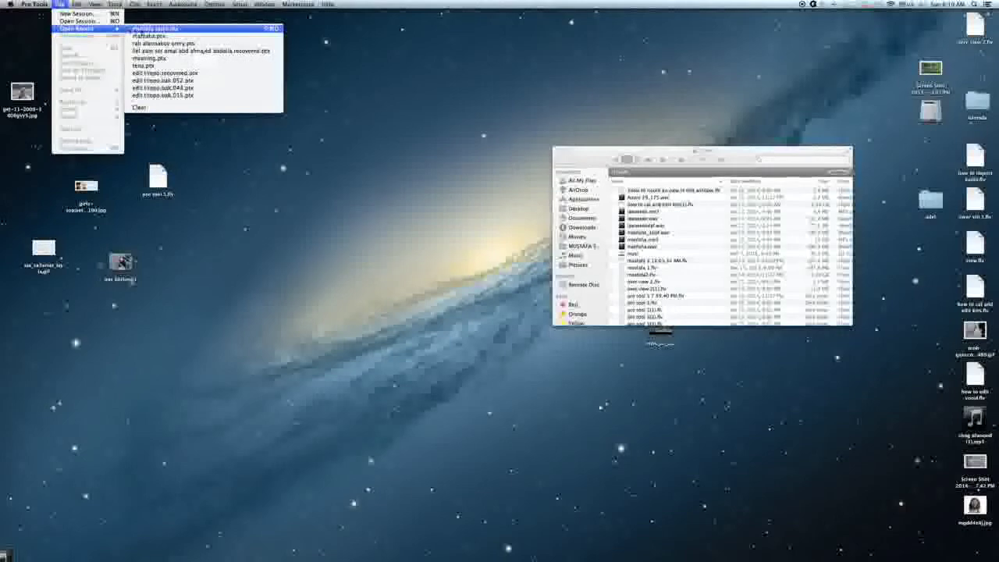
pyautogui.click(144, 30)
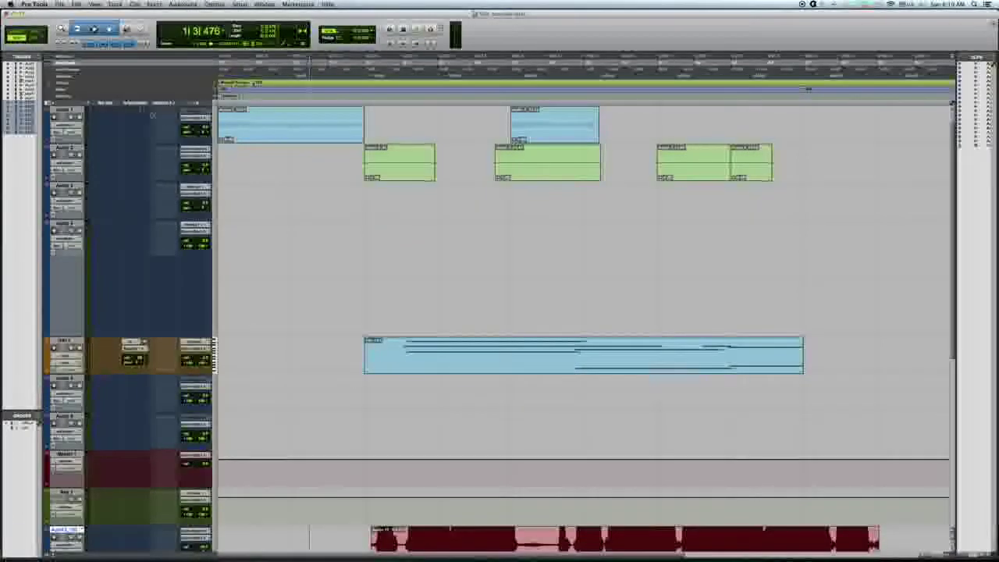
# Create one new stereo Aux Input track in the session
pyautogui.click(76, 4)
pyautogui.moveTo(61, 4)
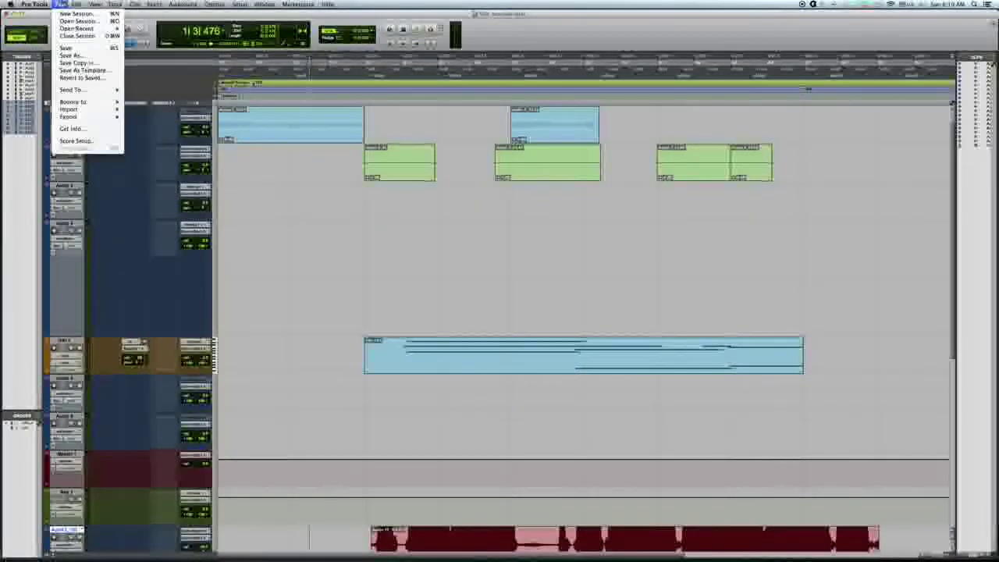
pyautogui.moveTo(115, 4)
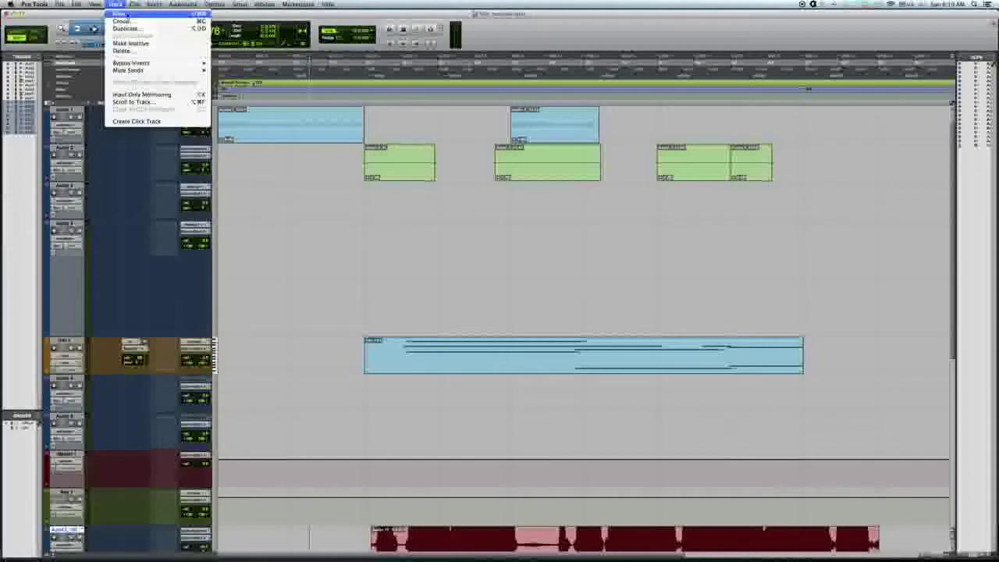
pyautogui.click(122, 13)
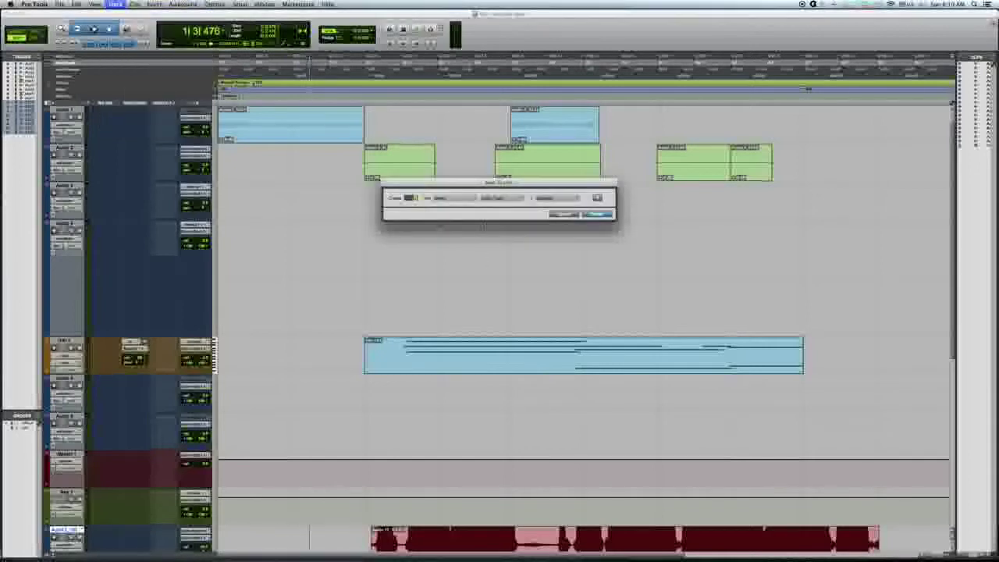
pyautogui.click(458, 197)
pyautogui.click(474, 206)
pyautogui.click(503, 197)
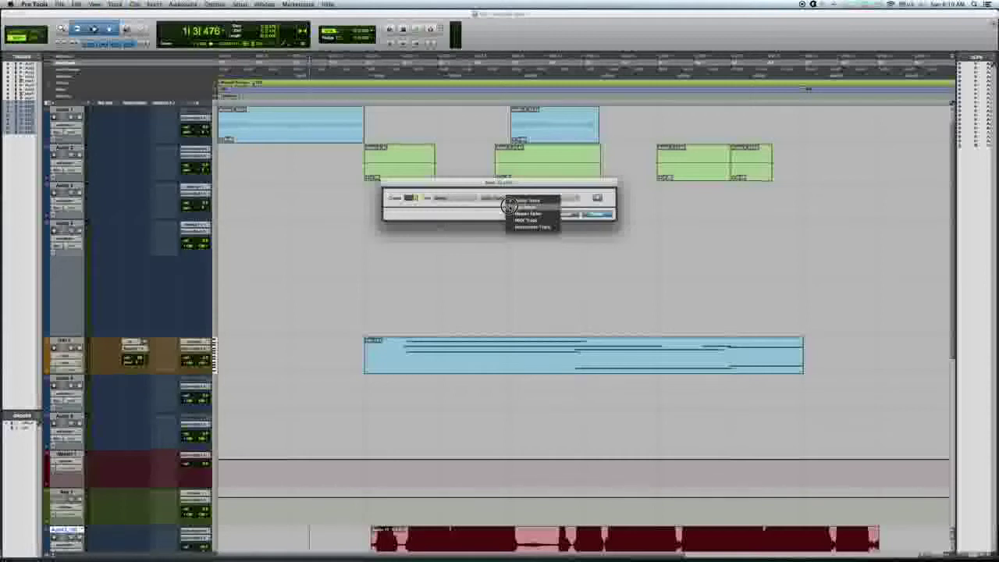
pyautogui.click(521, 207)
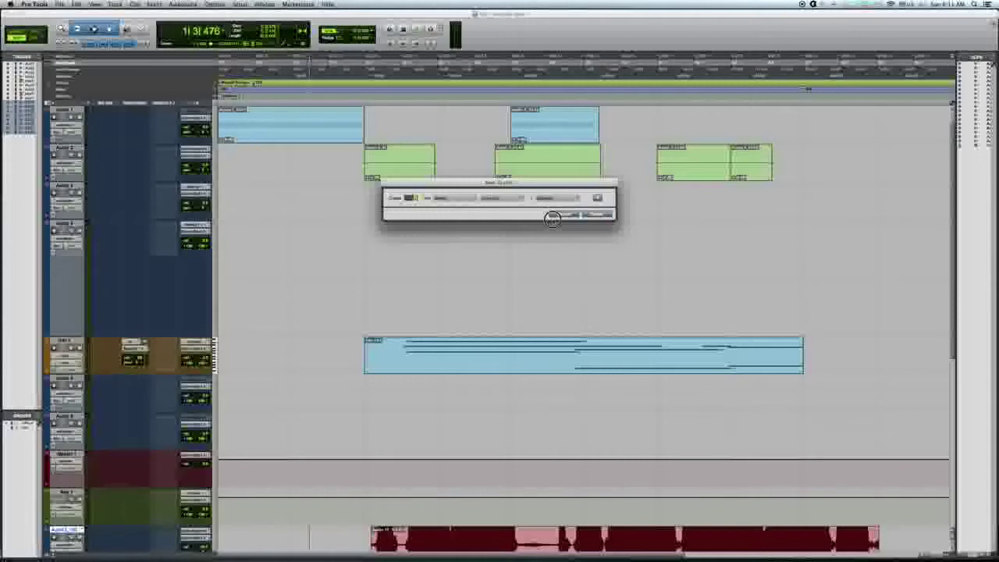
pyautogui.click(504, 197)
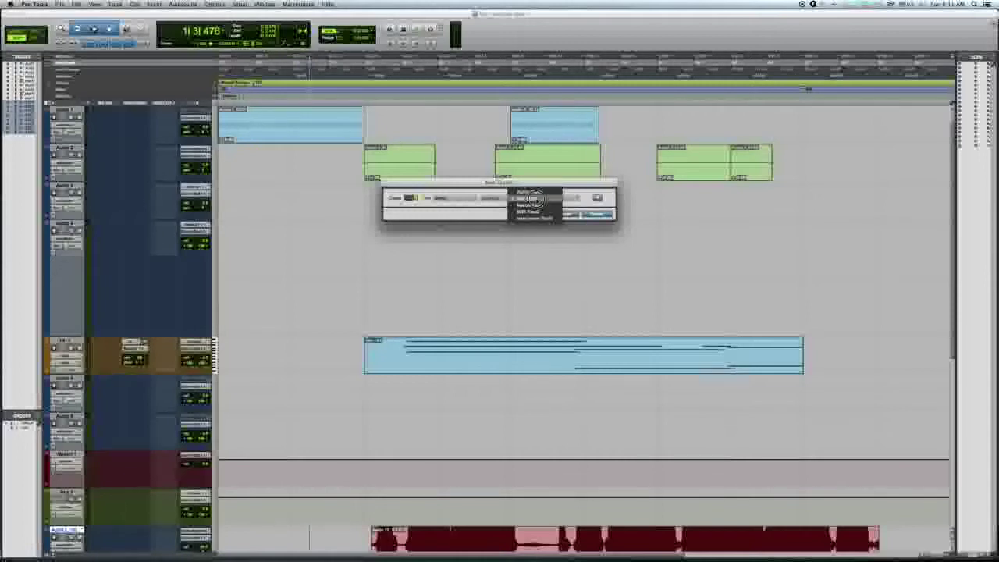
pyautogui.click(531, 212)
pyautogui.click(598, 214)
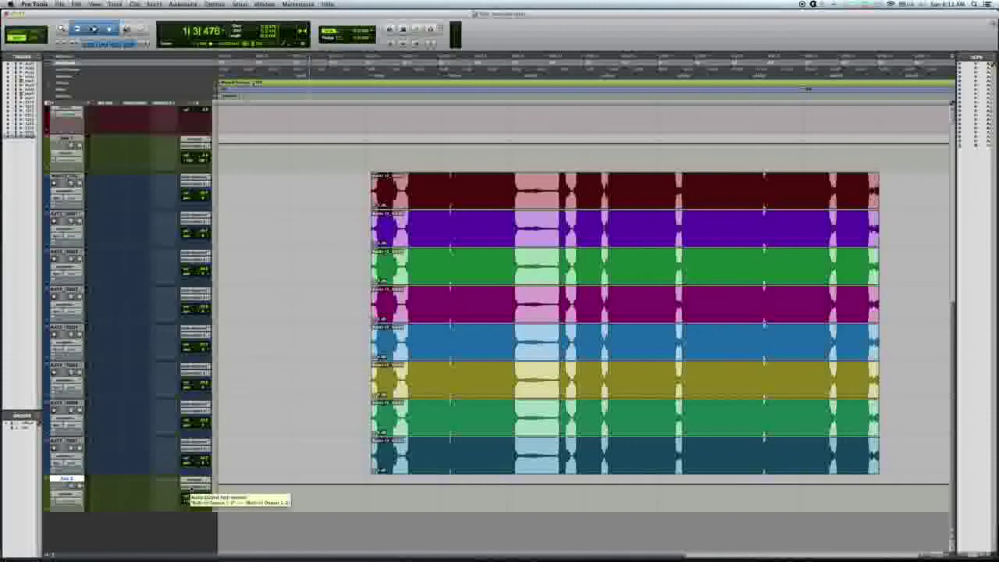
# Show the Mix window and select the eight audio tracks just before the new aux track
pyautogui.press('super+equal')
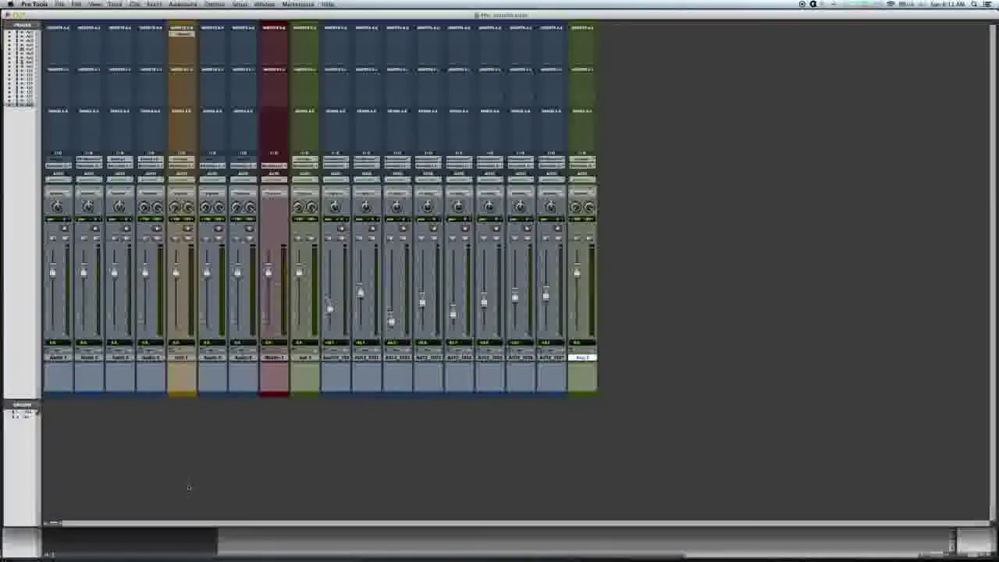
pyautogui.click(336, 357)
pyautogui.click(364, 357)
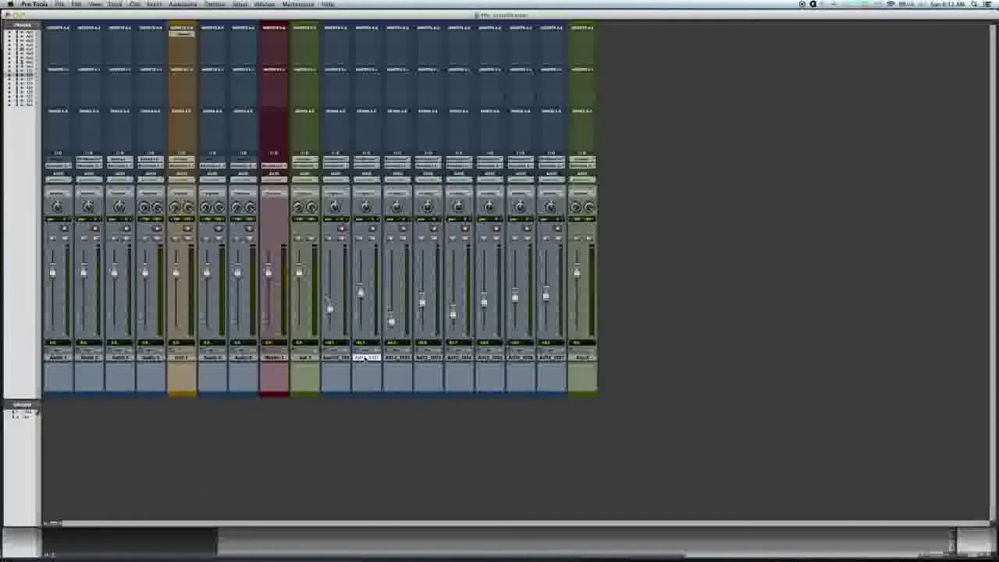
pyautogui.keyDown('shift'); pyautogui.click(335, 357); pyautogui.keyUp('shift')
pyautogui.keyDown('shift'); pyautogui.click(398, 357); pyautogui.keyUp('shift')
pyautogui.keyDown('shift'); pyautogui.click(428, 357); pyautogui.keyUp('shift')
pyautogui.keyDown('shift'); pyautogui.click(459, 357); pyautogui.keyUp('shift')
pyautogui.keyDown('shift'); pyautogui.click(490, 357); pyautogui.keyUp('shift')
pyautogui.keyDown('shift'); pyautogui.click(521, 357); pyautogui.keyUp('shift')
pyautogui.keyDown('shift'); pyautogui.click(551, 357); pyautogui.keyUp('shift')
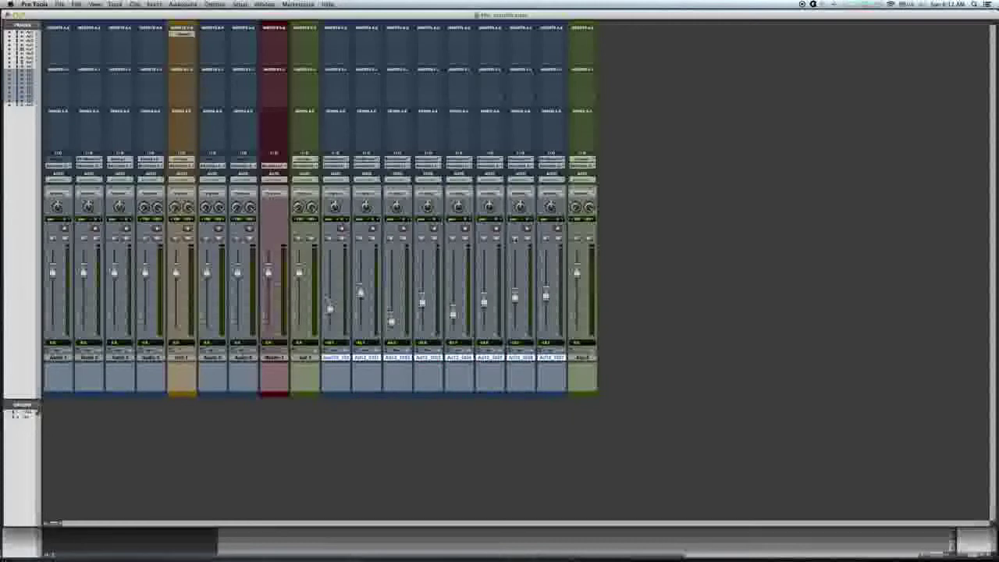
# Solo all eight selected audio tracks and play the session to hear them
pyautogui.click(545, 238)
pyautogui.click(515, 238)
pyautogui.click(484, 239)
pyautogui.click(453, 238)
pyautogui.click(421, 238)
pyautogui.click(392, 238)
pyautogui.click(360, 238)
pyautogui.click(329, 238)
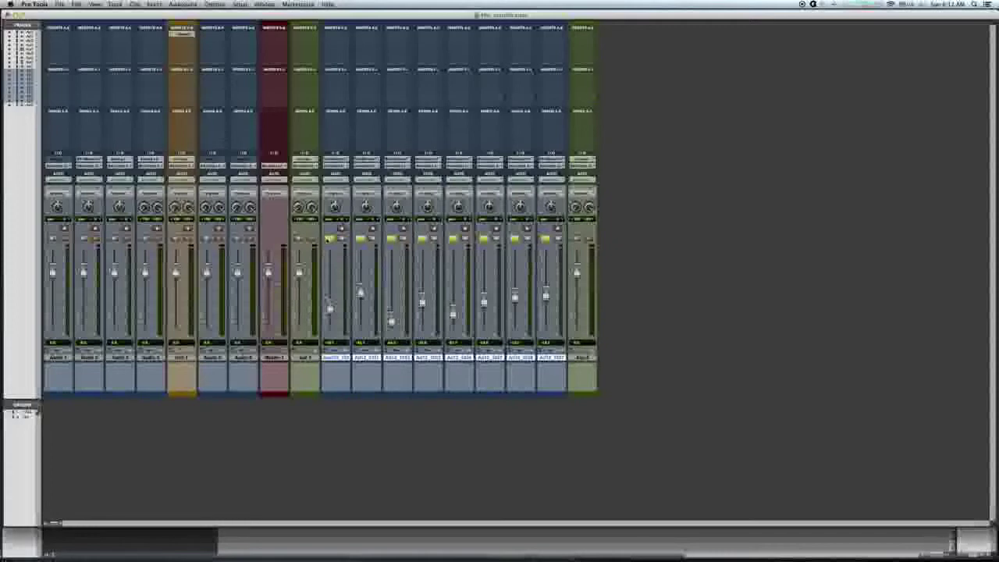
pyautogui.press('space')
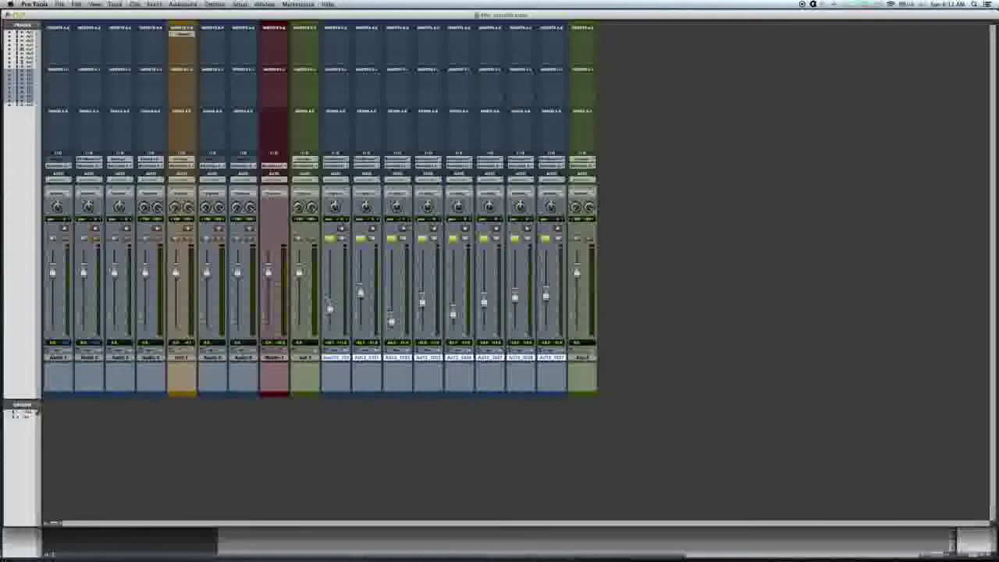
pyautogui.click(465, 166)
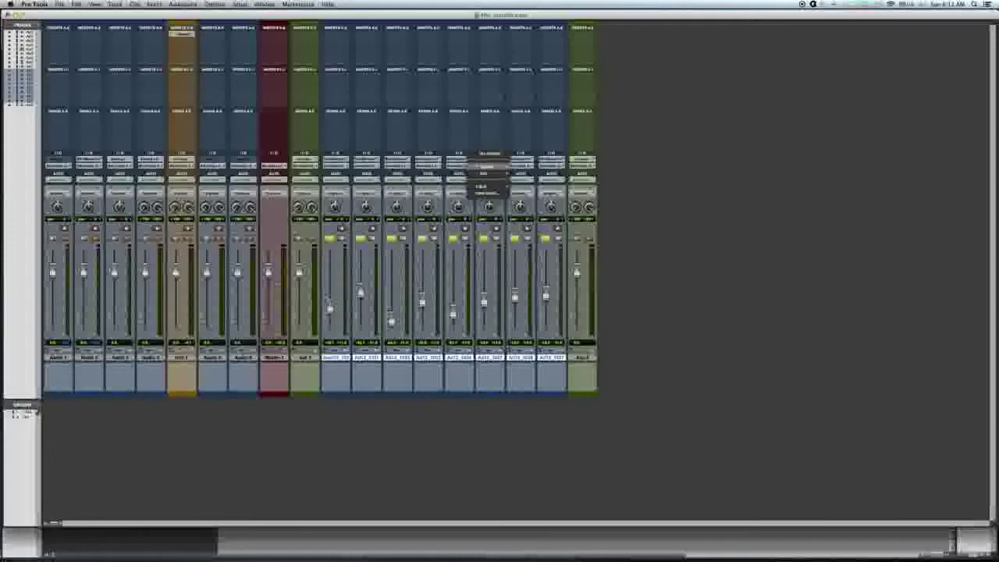
pyautogui.click(523, 168)
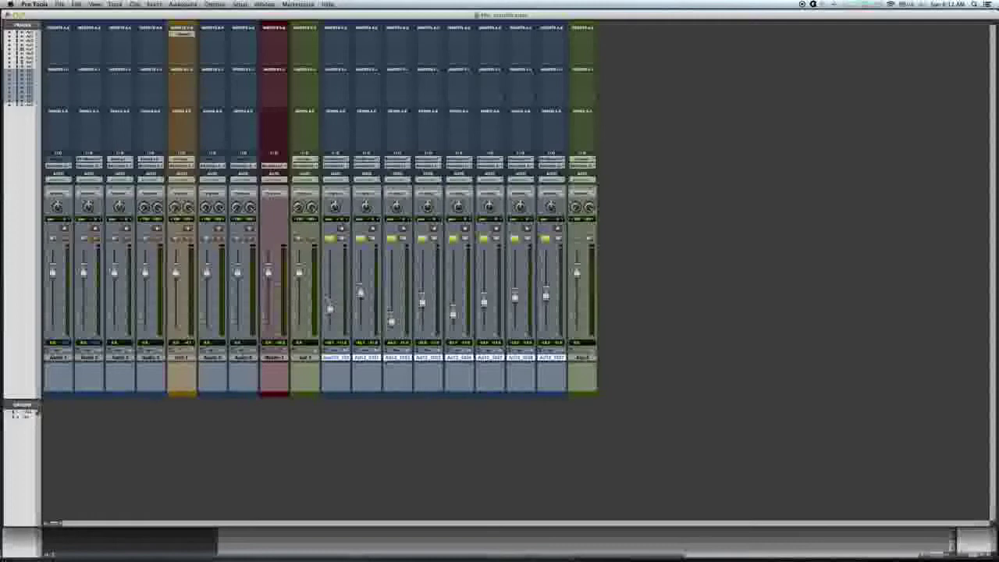
# Group the eight selected tracks as "vox" and test the group by nudging one member's volume fader slightly down
pyautogui.press('super+g')
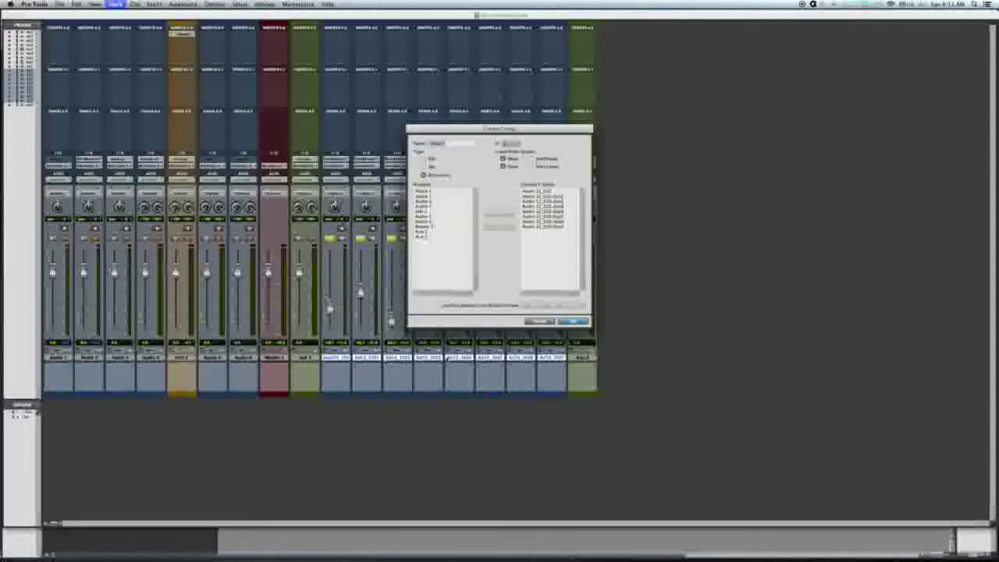
pyautogui.write('vox')
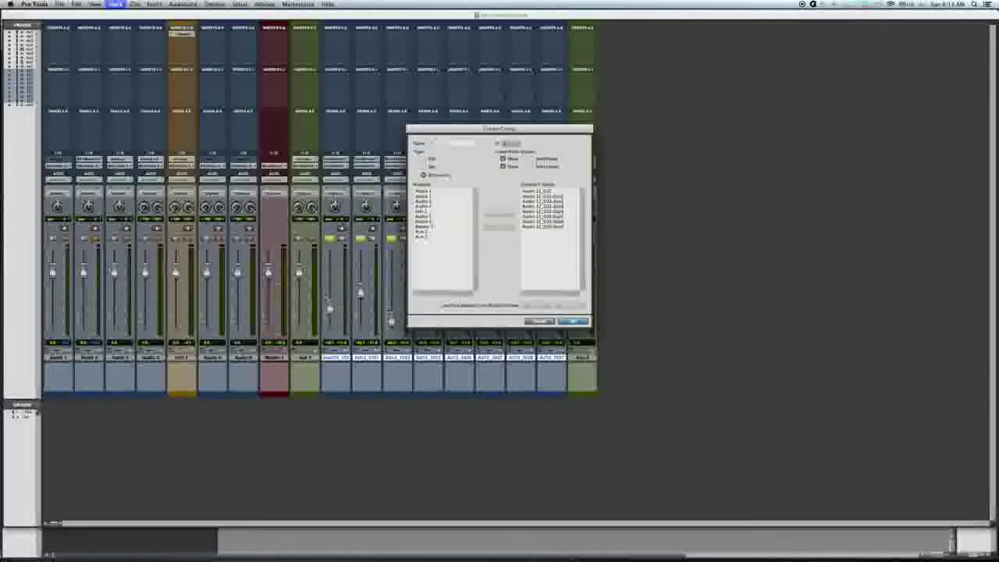
pyautogui.press('Return')
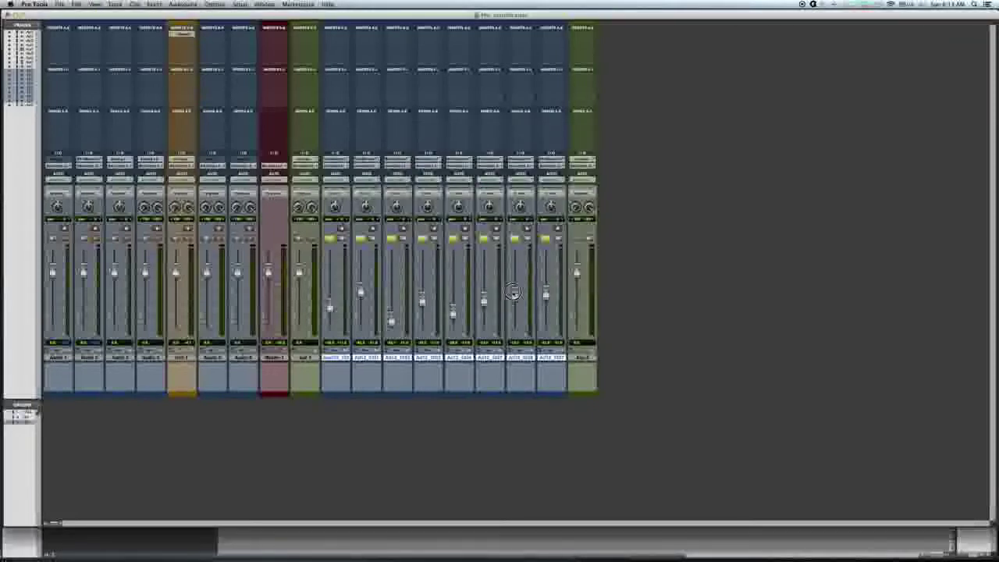
pyautogui.moveTo(514, 293); pyautogui.dragTo(514, 296)
# Examine the interface and bus output options of the first grouped track and the input options of the new aux track
pyautogui.click(337, 166)
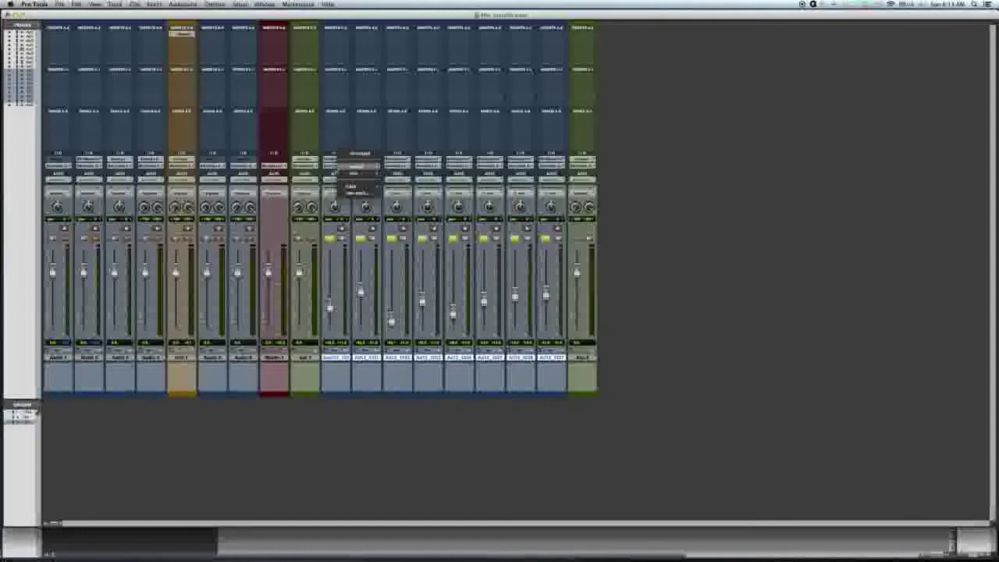
pyautogui.moveTo(367, 167)
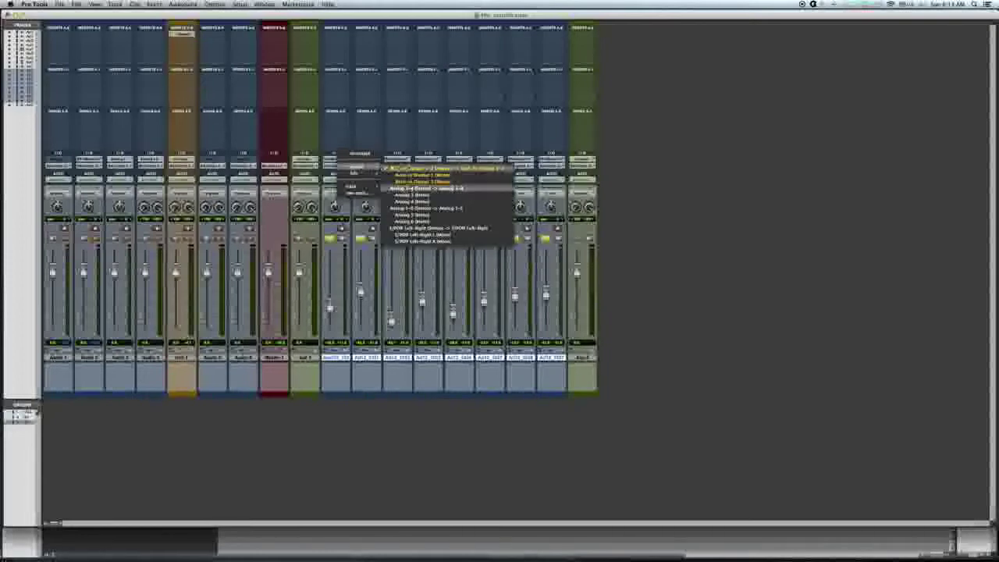
pyautogui.click(426, 188)
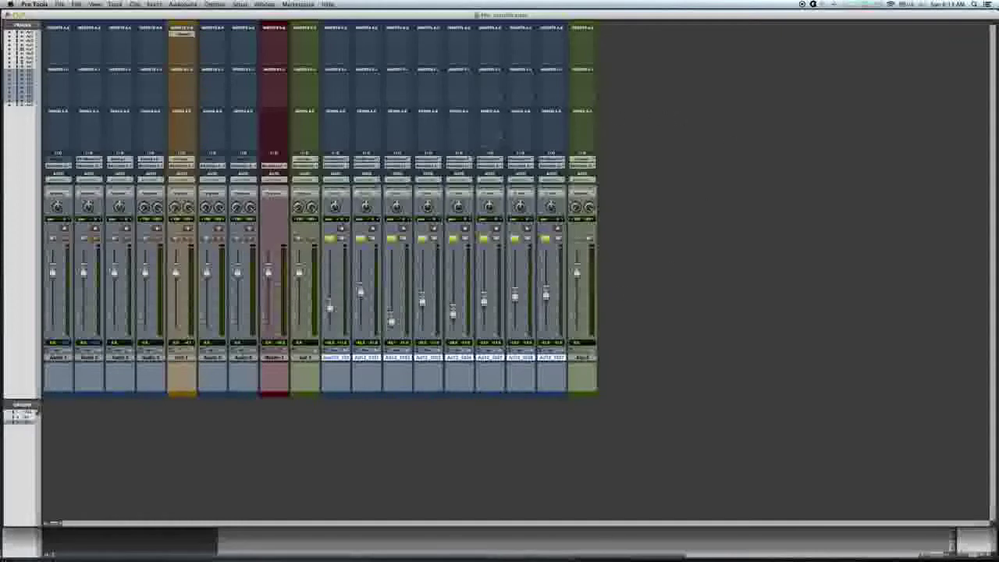
pyautogui.click(334, 166)
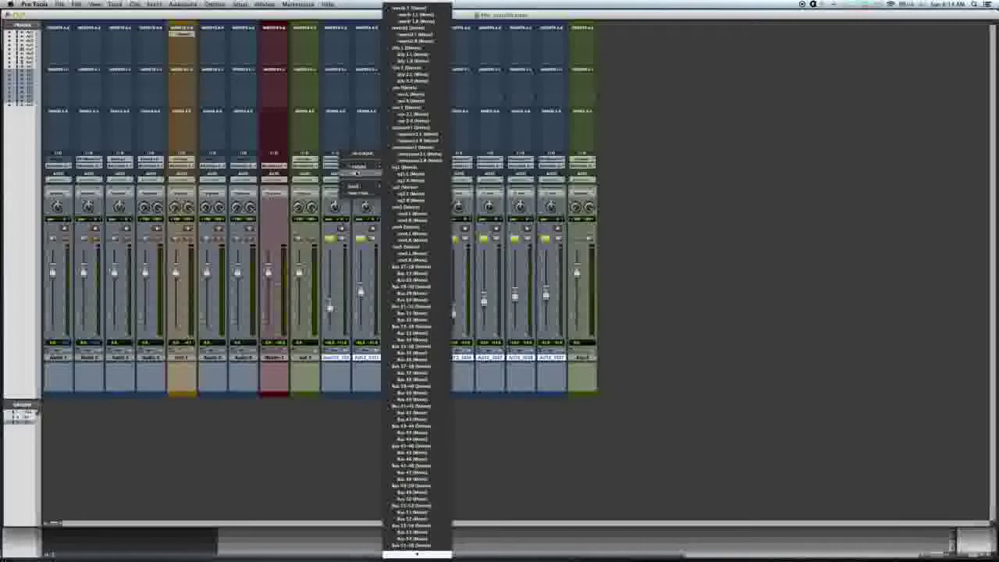
pyautogui.click(346, 261)
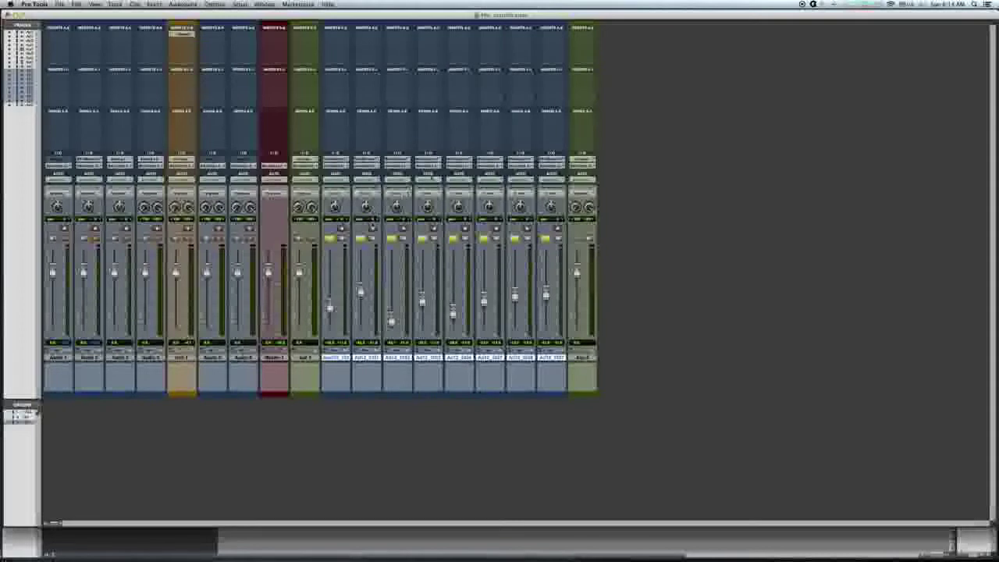
pyautogui.click(581, 160)
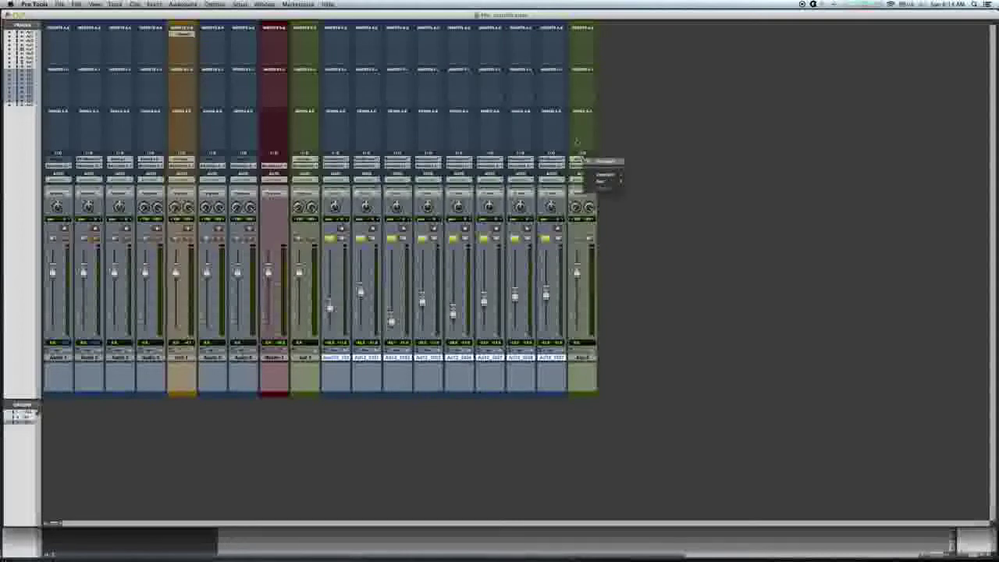
pyautogui.click(588, 390)
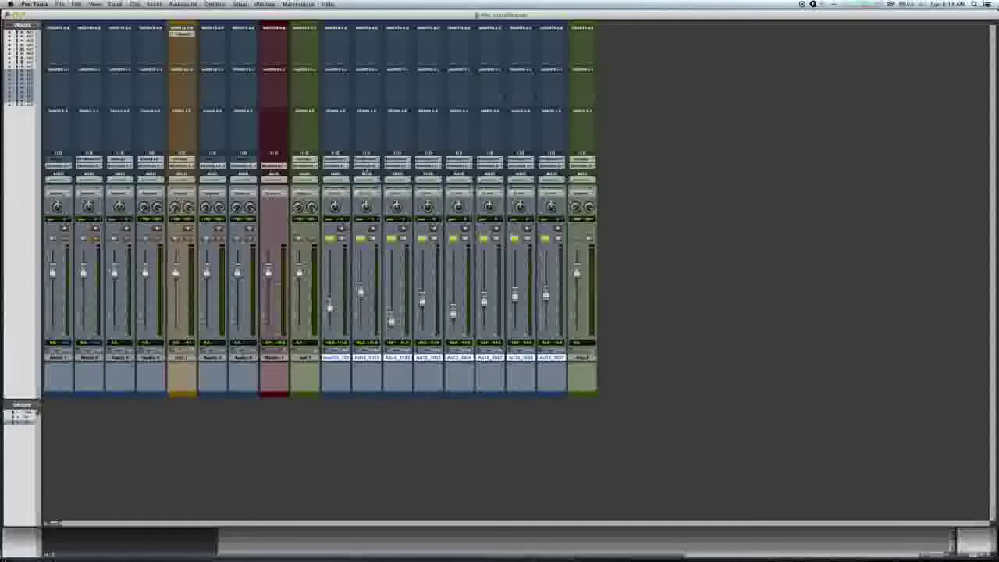
# Route the outputs of the first four grouped vocal tracks to the stereo bus Bus 27-28
pyautogui.click(336, 165)
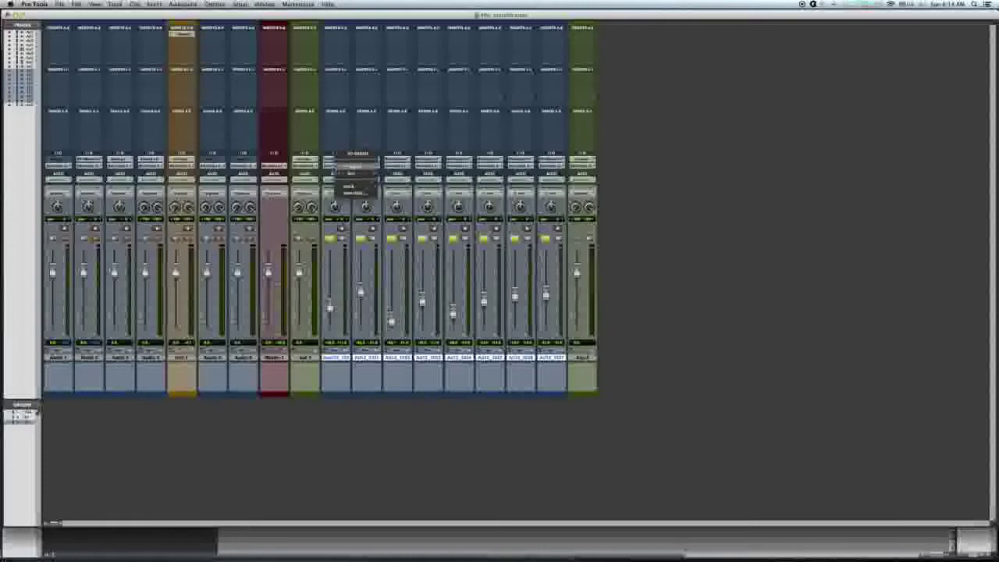
pyautogui.moveTo(353, 174)
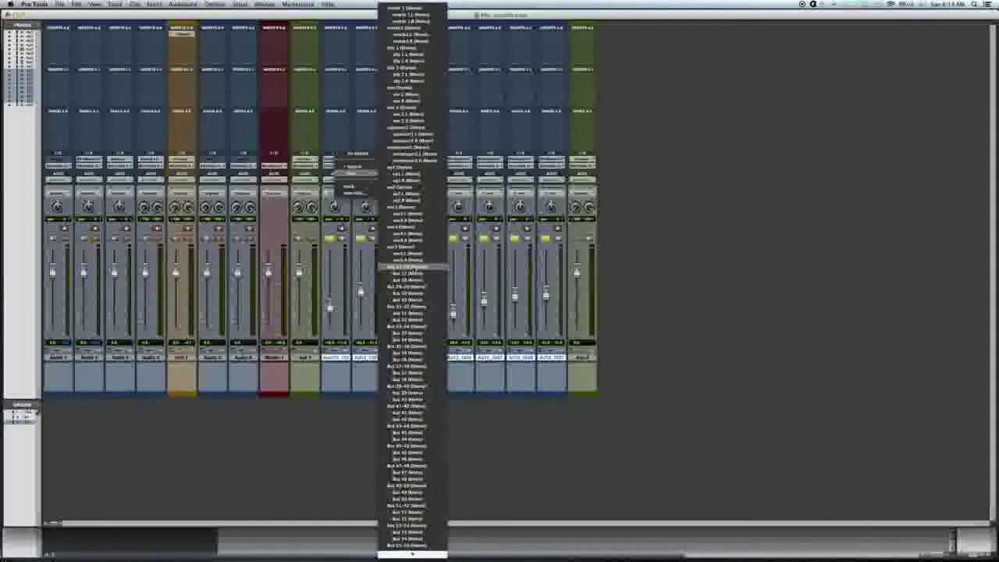
pyautogui.click(412, 267)
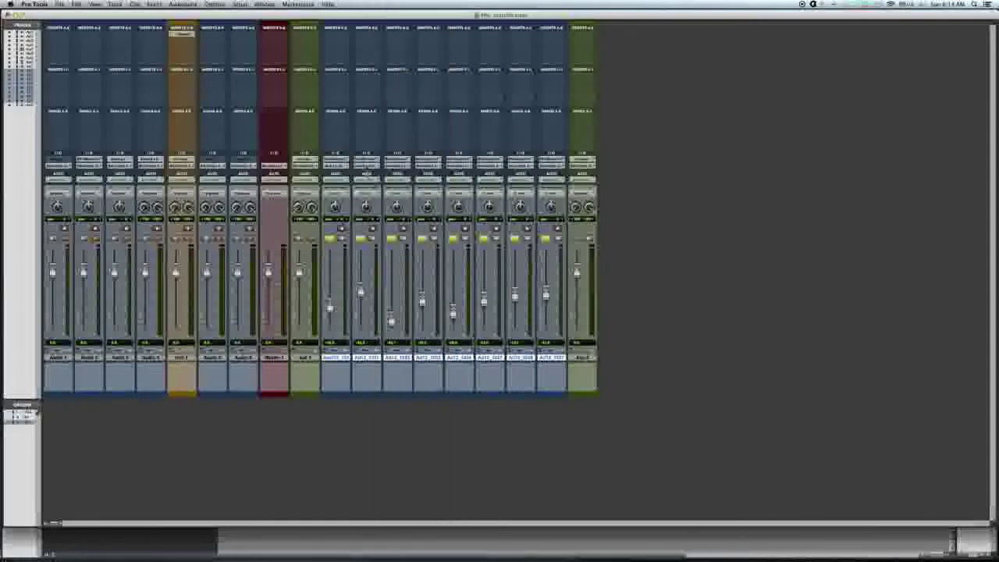
pyautogui.click(363, 164)
pyautogui.moveTo(391, 168)
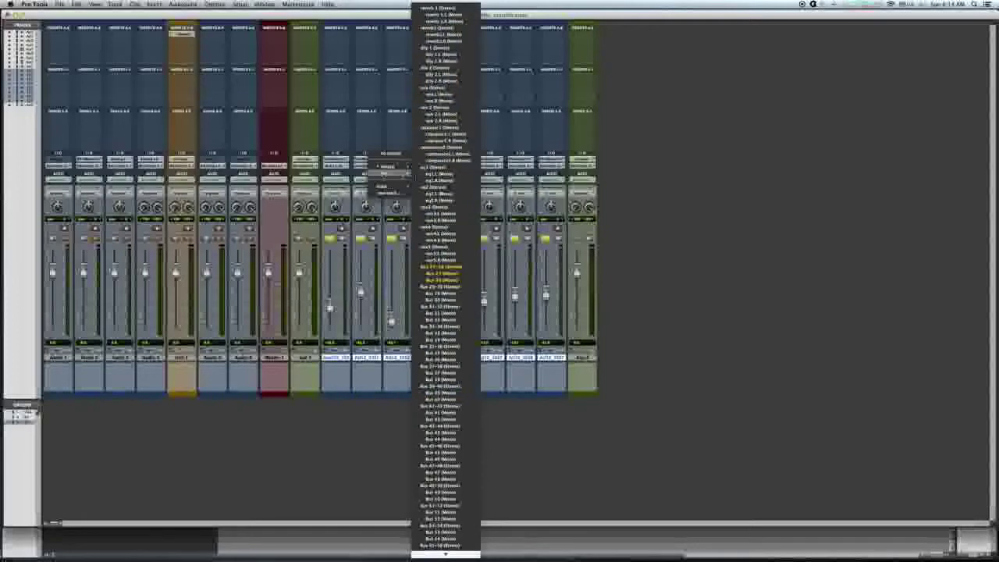
pyautogui.click(470, 268)
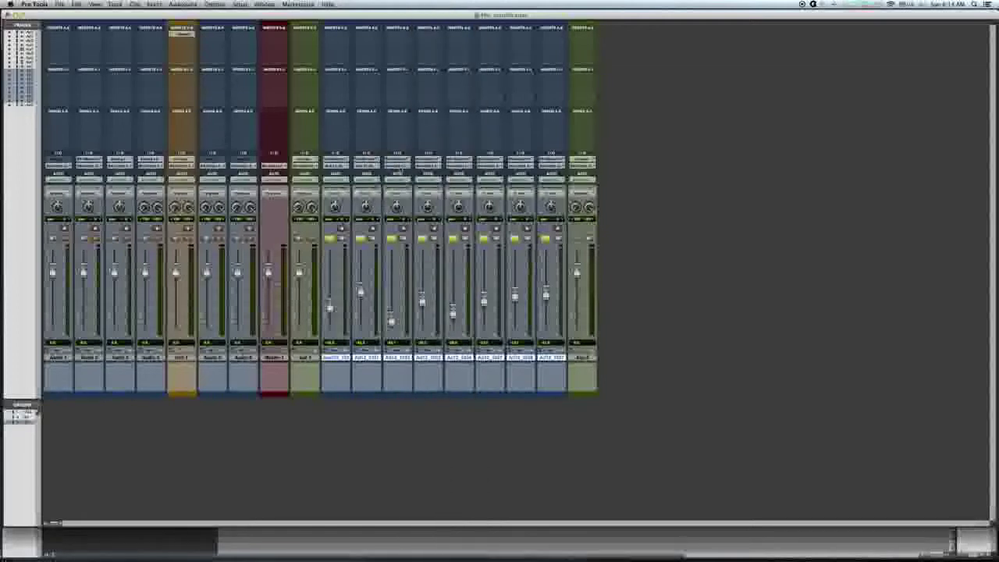
pyautogui.click(397, 165)
pyautogui.moveTo(421, 186)
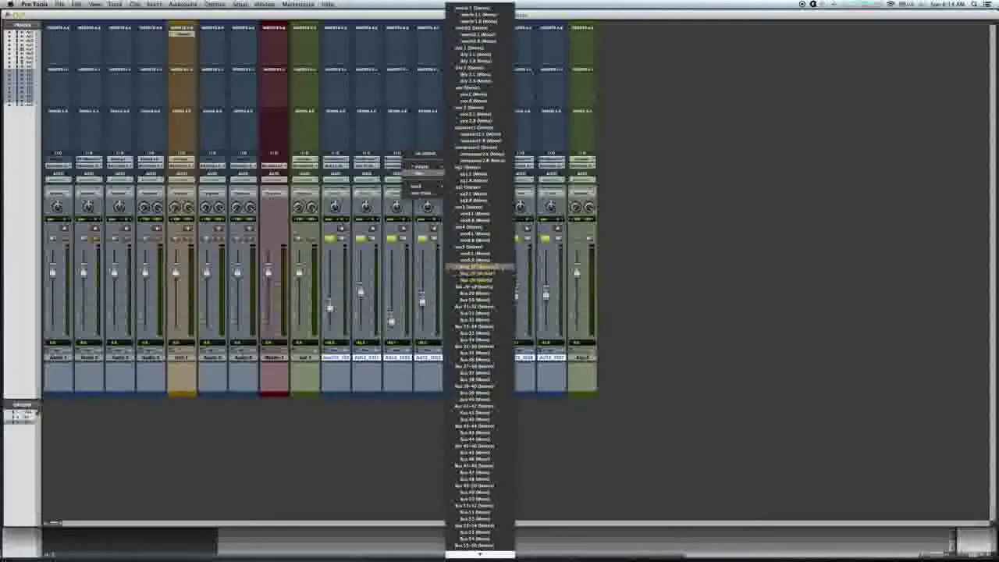
pyautogui.click(473, 269)
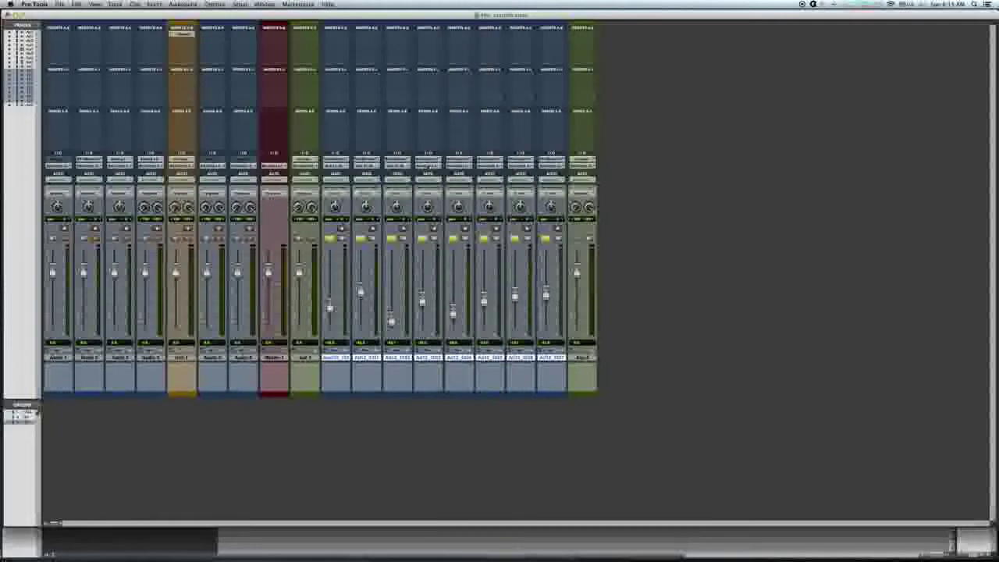
pyautogui.click(428, 165)
pyautogui.moveTo(456, 188)
pyautogui.click(525, 267)
# Route the outputs of the remaining four grouped vocal tracks to the same stereo bus, Bus 27-28
pyautogui.click(489, 166)
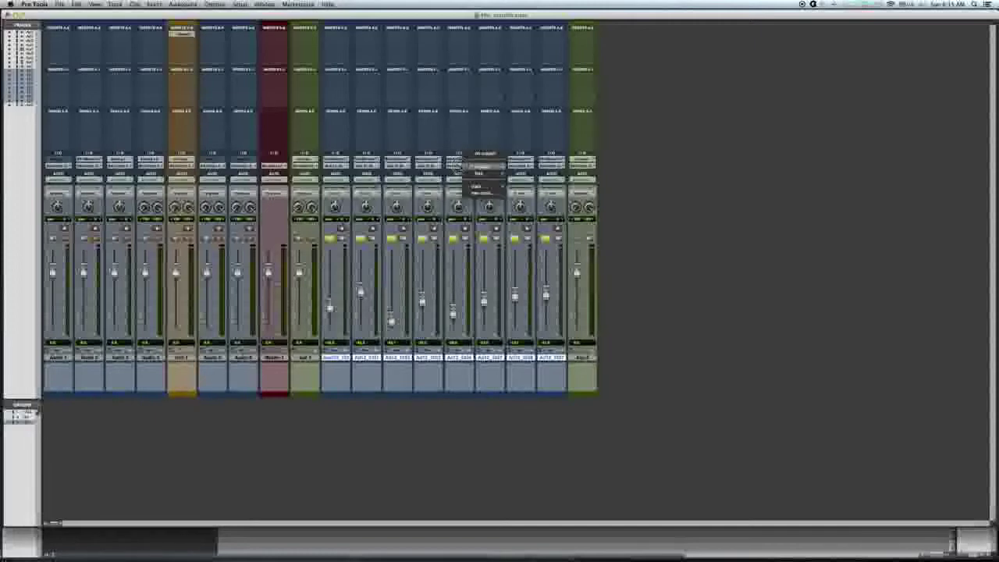
pyautogui.moveTo(480, 173)
pyautogui.click(537, 267)
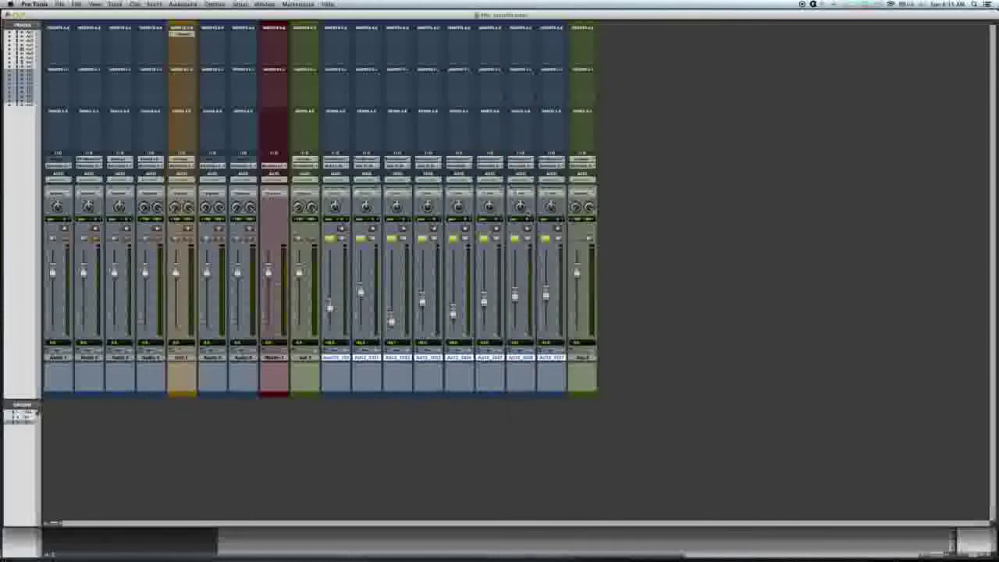
pyautogui.click(496, 167)
pyautogui.moveTo(511, 187)
pyautogui.click(570, 267)
pyautogui.click(548, 166)
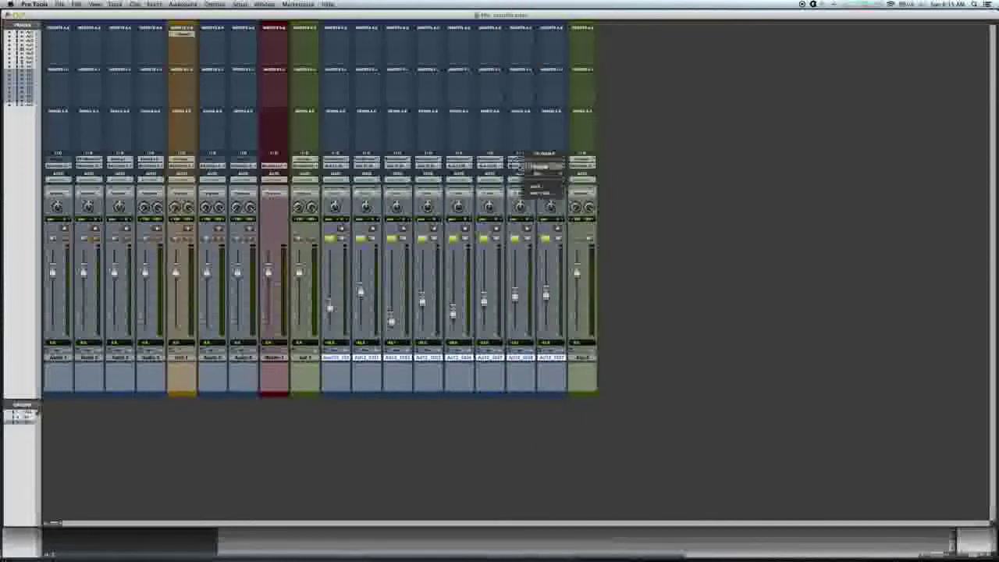
pyautogui.click(598, 270)
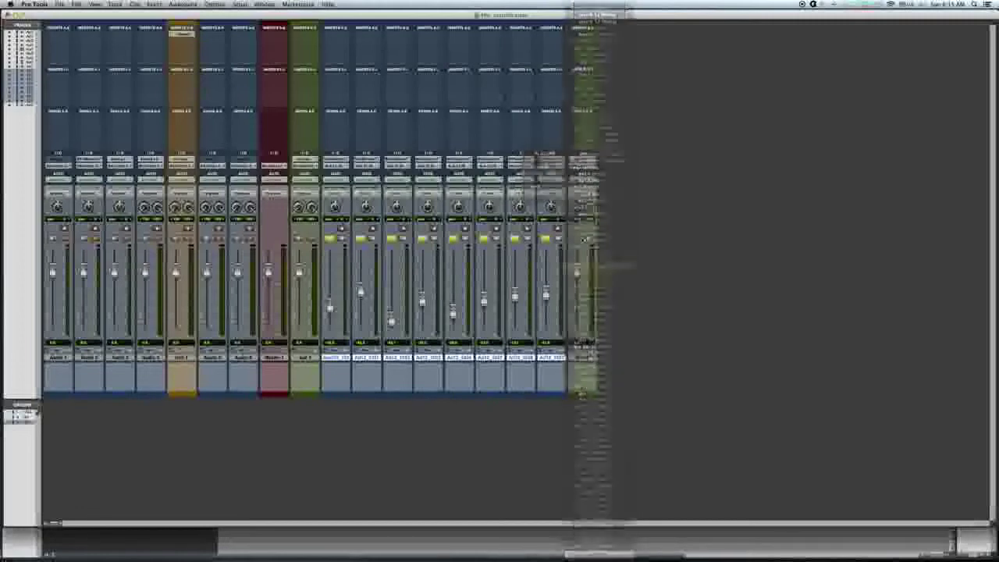
pyautogui.click(557, 166)
pyautogui.moveTo(578, 186)
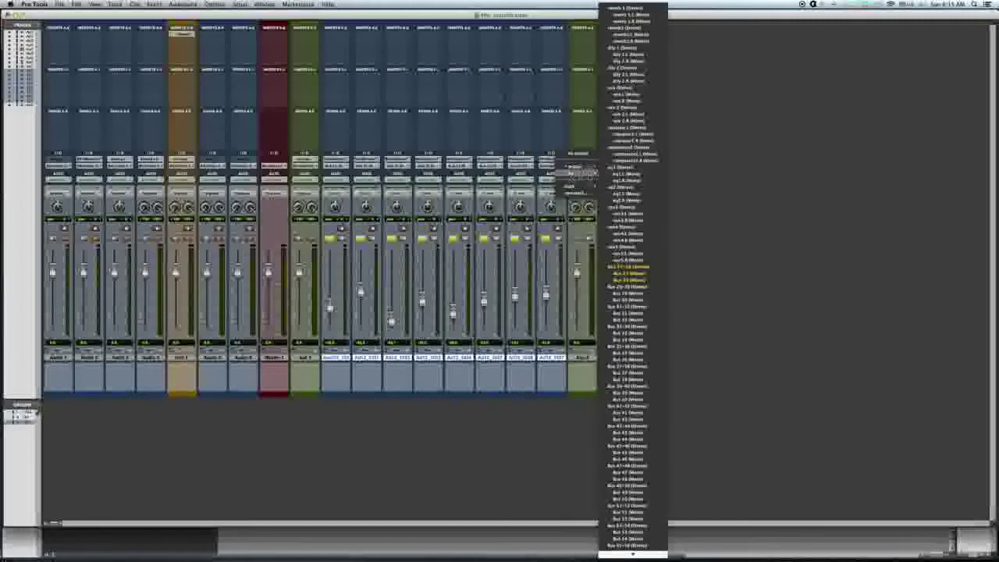
pyautogui.click(635, 266)
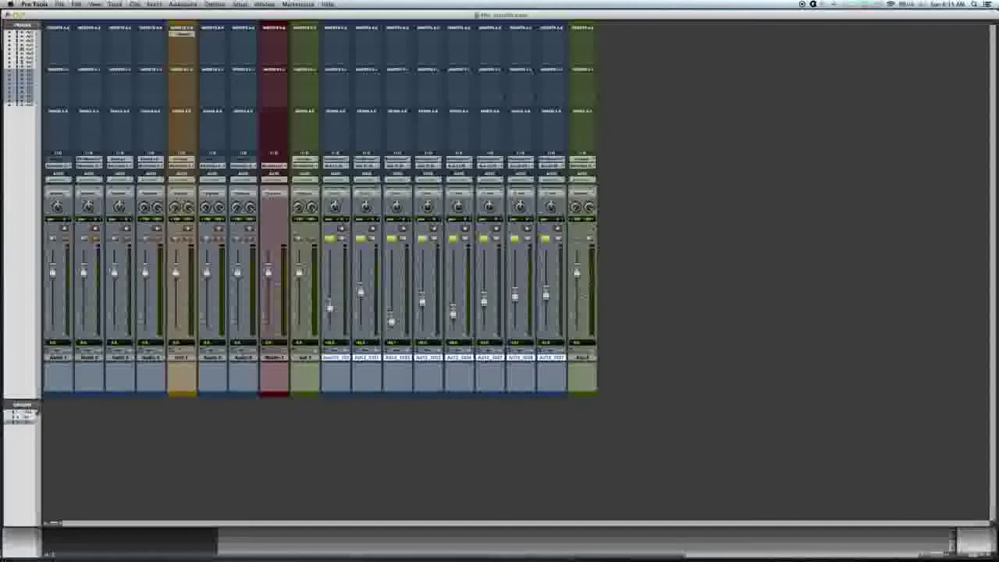
# Select the new stereo aux track and set its input to Bus 27-28 (Stereo)
pyautogui.click(588, 357)
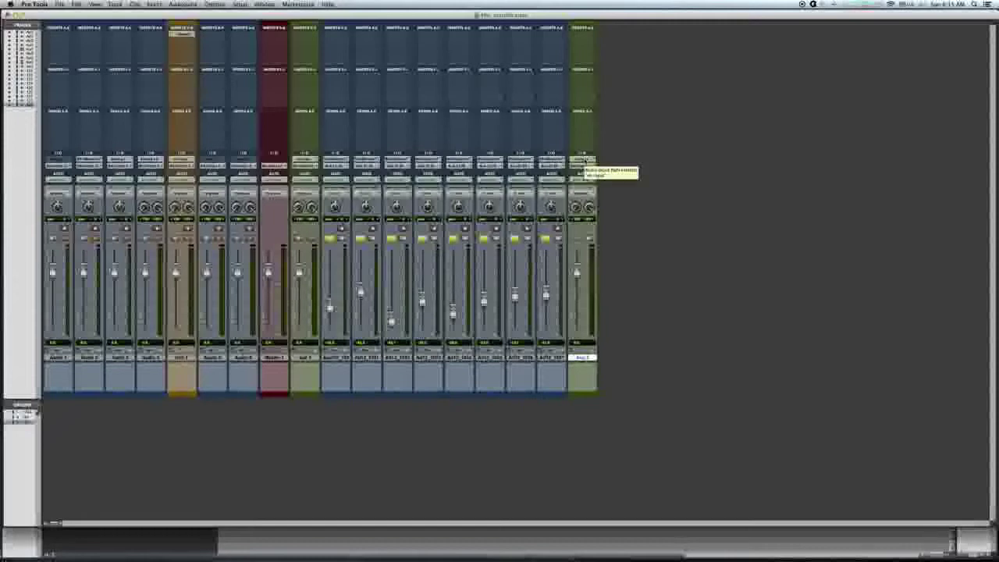
pyautogui.click(583, 162)
pyautogui.moveTo(616, 182)
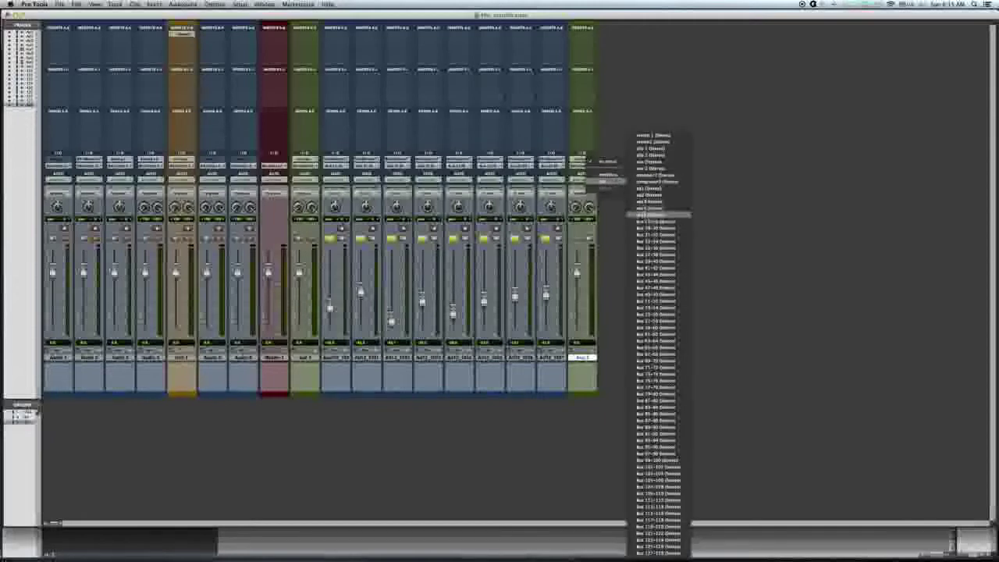
pyautogui.click(647, 222)
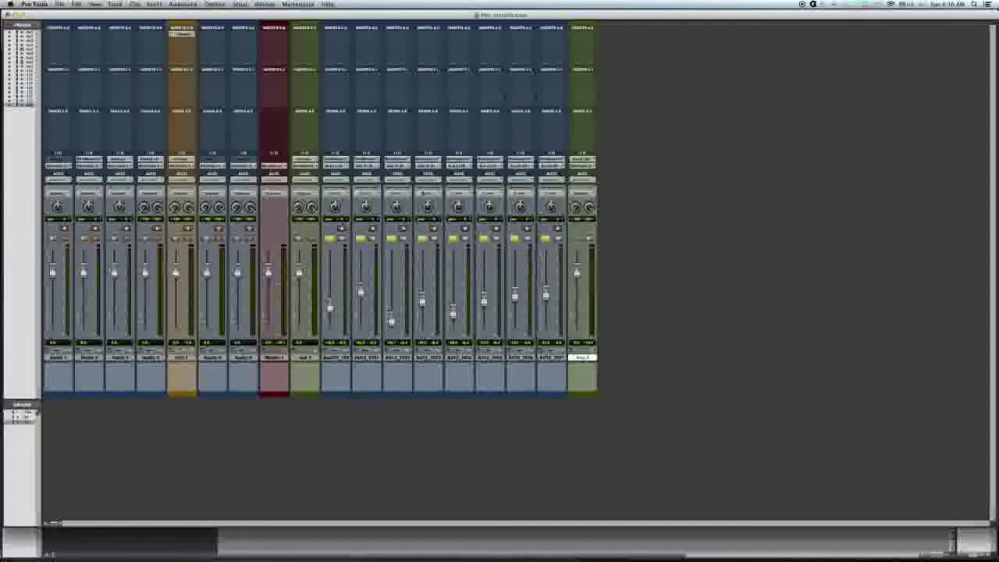
# Insert a stereo EQ3 7-Band on the new aux track, with its window clear of the tracks, and lower the track's volume fader
pyautogui.click(573, 44)
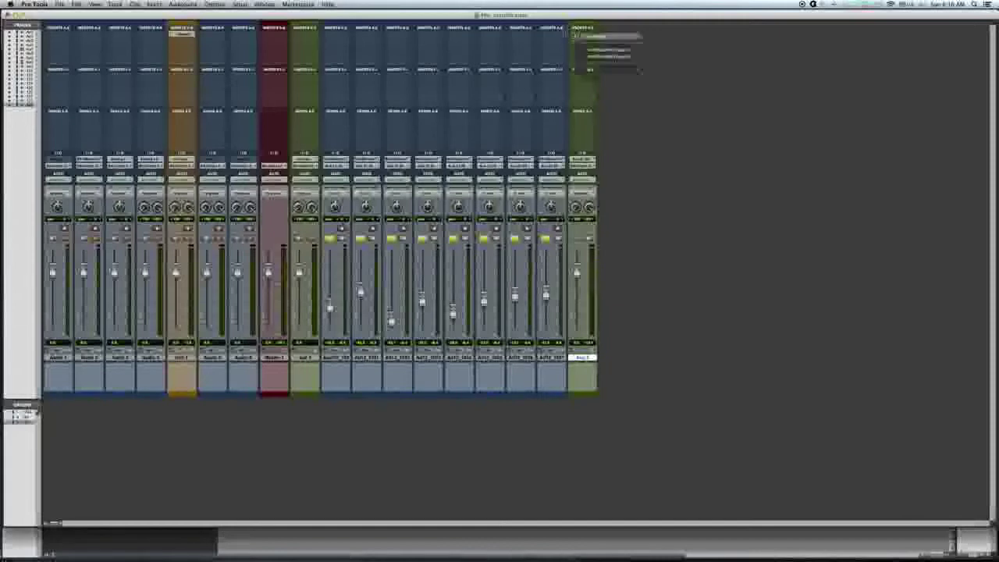
pyautogui.moveTo(593, 51)
pyautogui.moveTo(654, 52)
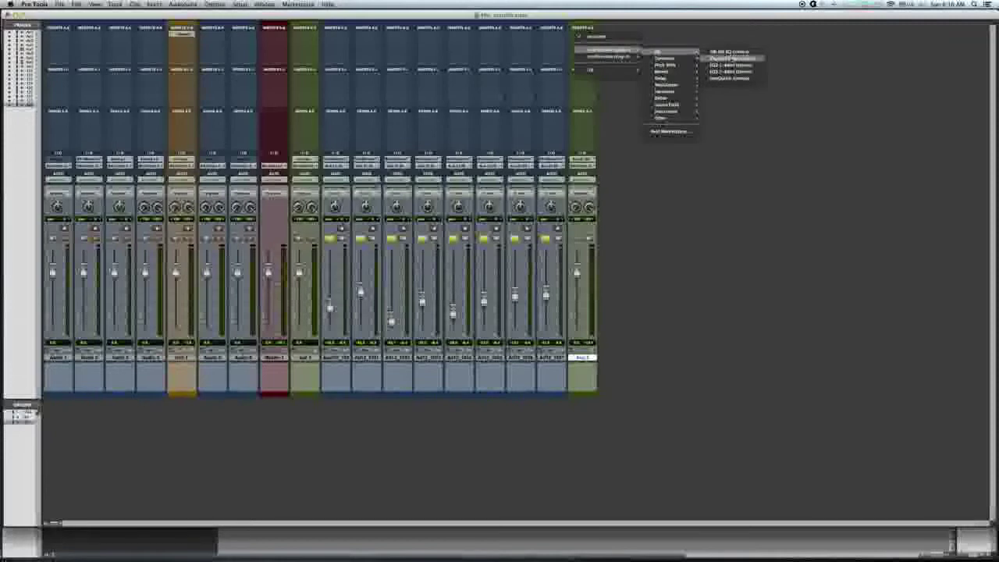
pyautogui.click(732, 70)
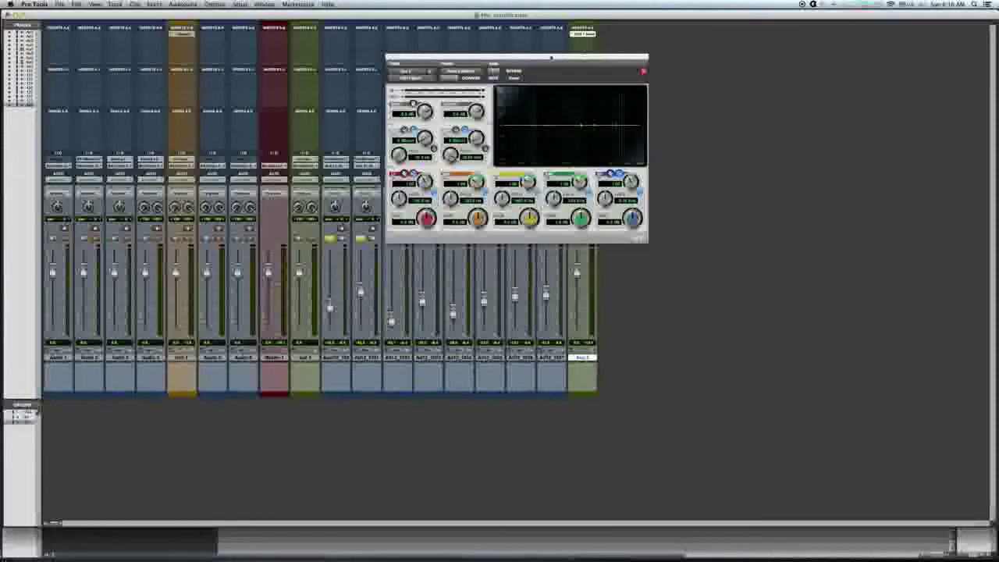
pyautogui.moveTo(493, 60); pyautogui.dragTo(745, 65)
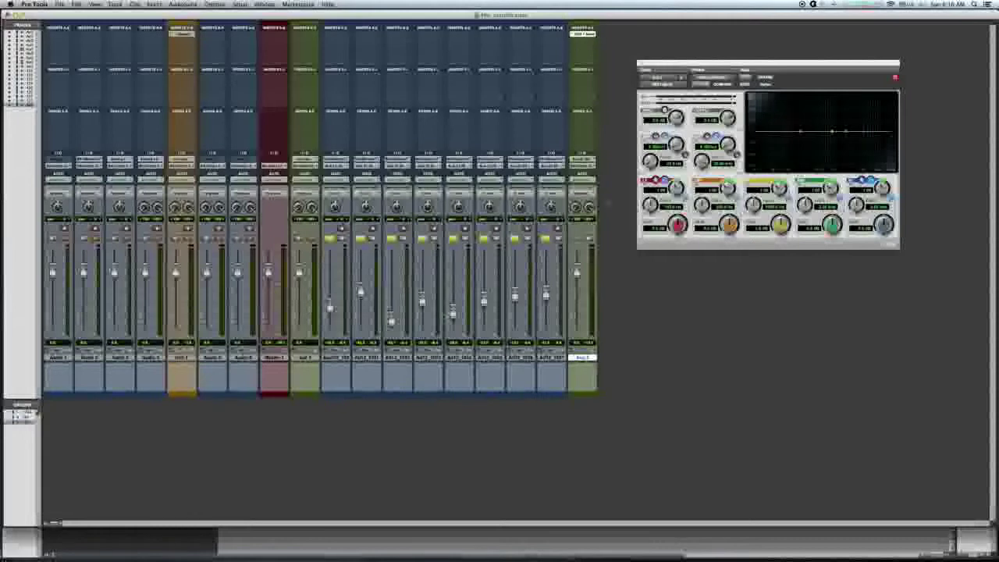
pyautogui.moveTo(579, 271); pyautogui.dragTo(579, 298)
# Try a mono EQ3 7-Band on the second grouped track, test that track's volume fader, and remove the insert
pyautogui.click(367, 35)
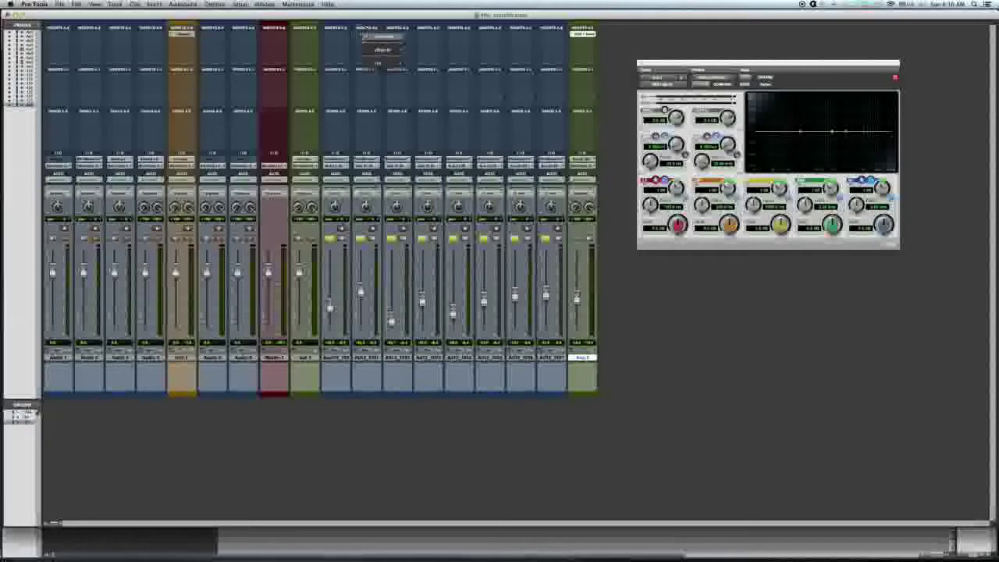
pyautogui.moveTo(383, 50)
pyautogui.moveTo(428, 58)
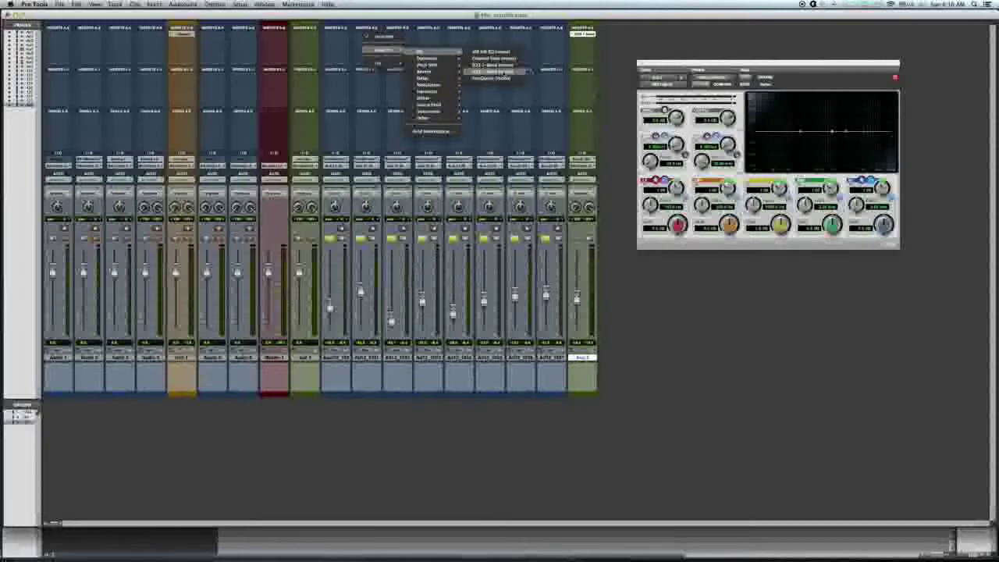
pyautogui.click(503, 78)
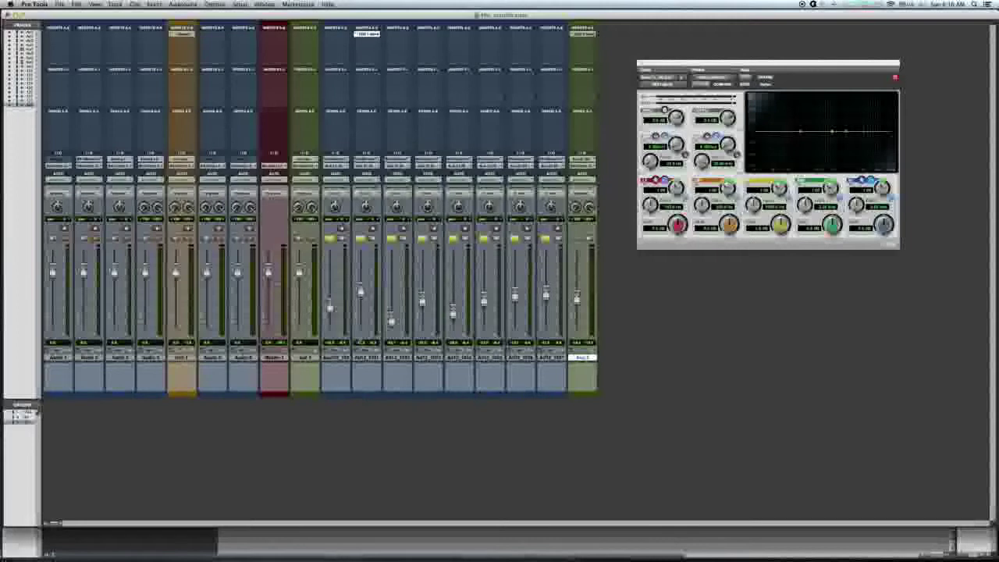
pyautogui.moveTo(361, 292); pyautogui.dragTo(362, 257)
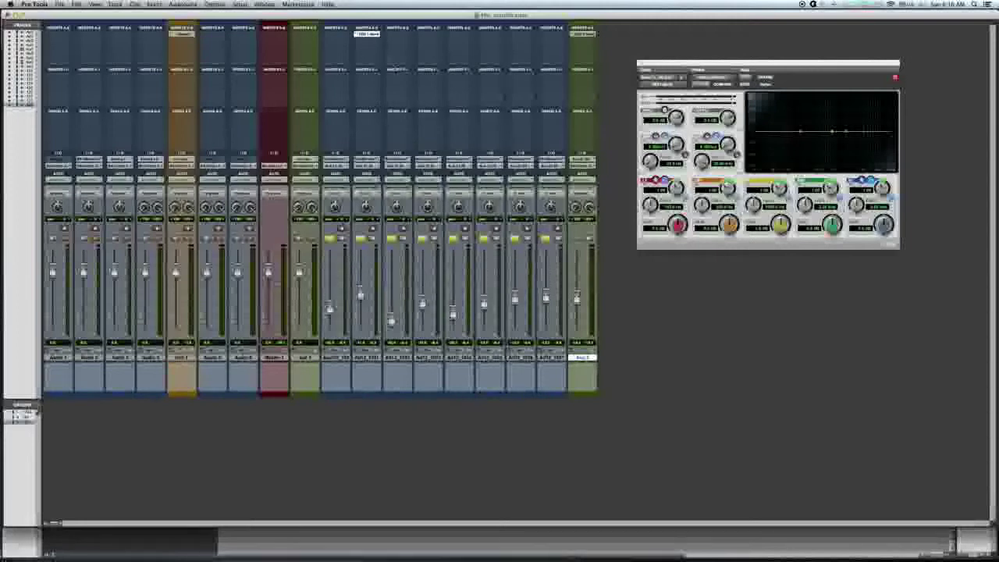
pyautogui.click(368, 34)
pyautogui.click(379, 21)
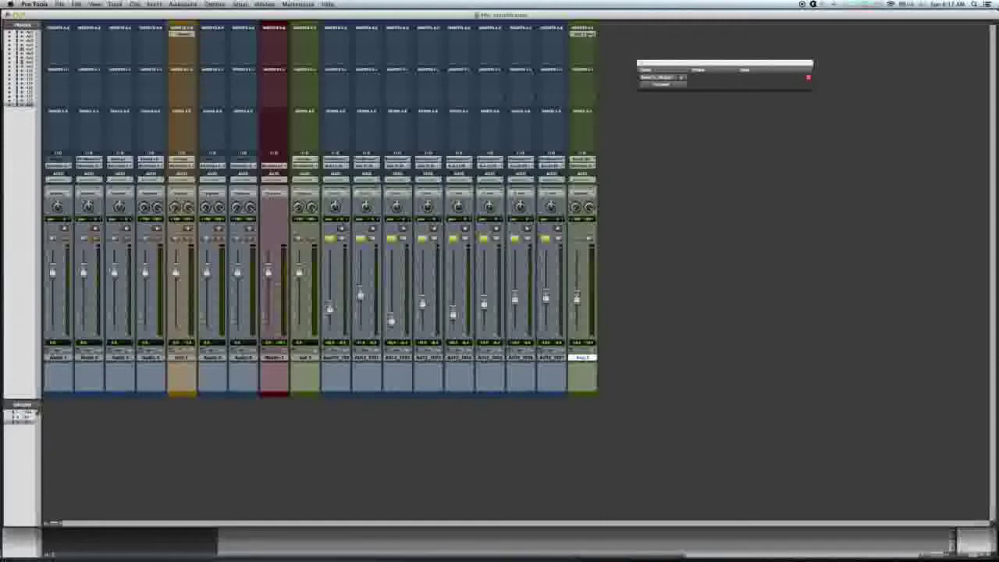
# Raise the aux track's volume fader back up and, during playback, shape its EQ with a low-shelf cut and slight high-shelf boost
pyautogui.click(585, 34)
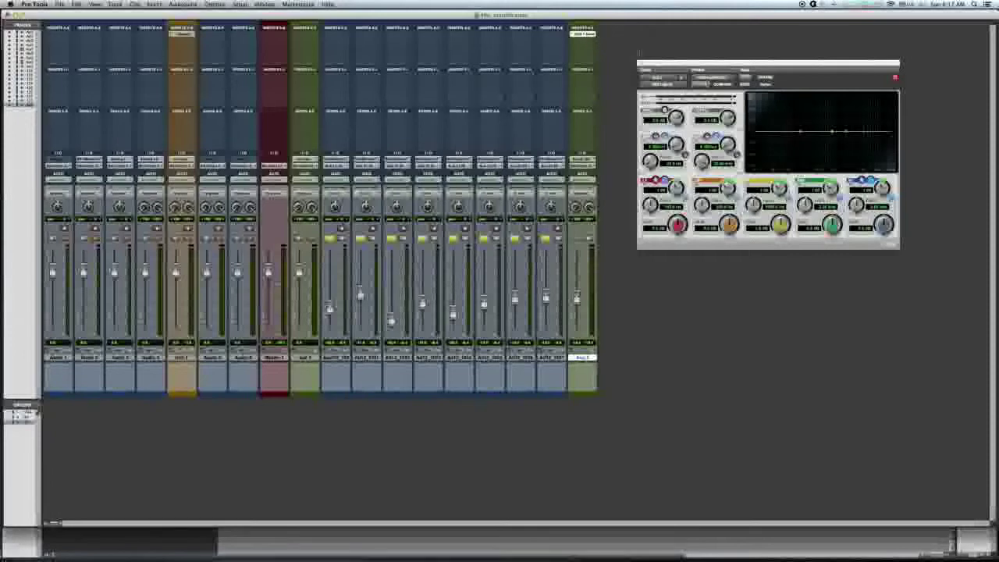
pyautogui.moveTo(578, 293); pyautogui.dragTo(578, 275)
pyautogui.press('space')
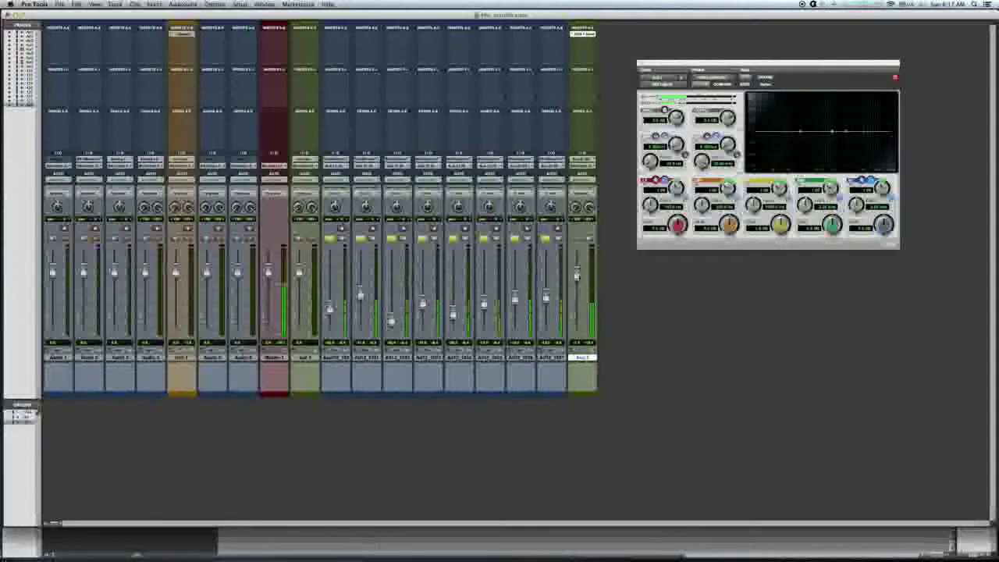
pyautogui.moveTo(578, 275)
pyautogui.mouseDown()
pyautogui.moveTo(578, 261)
pyautogui.moveTo(578, 289)
pyautogui.moveTo(578, 273)
pyautogui.mouseUp()
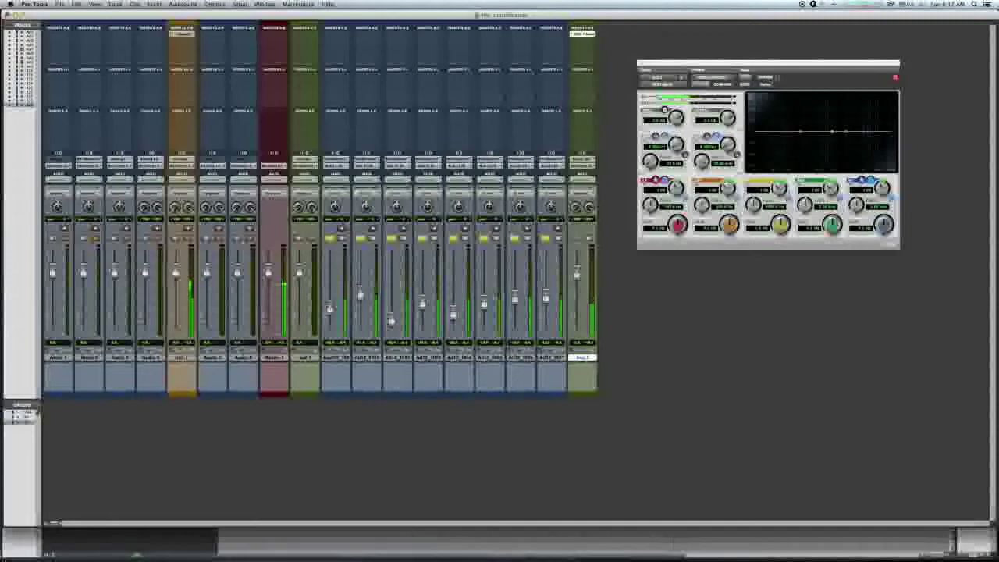
pyautogui.moveTo(866, 131); pyautogui.dragTo(814, 161)
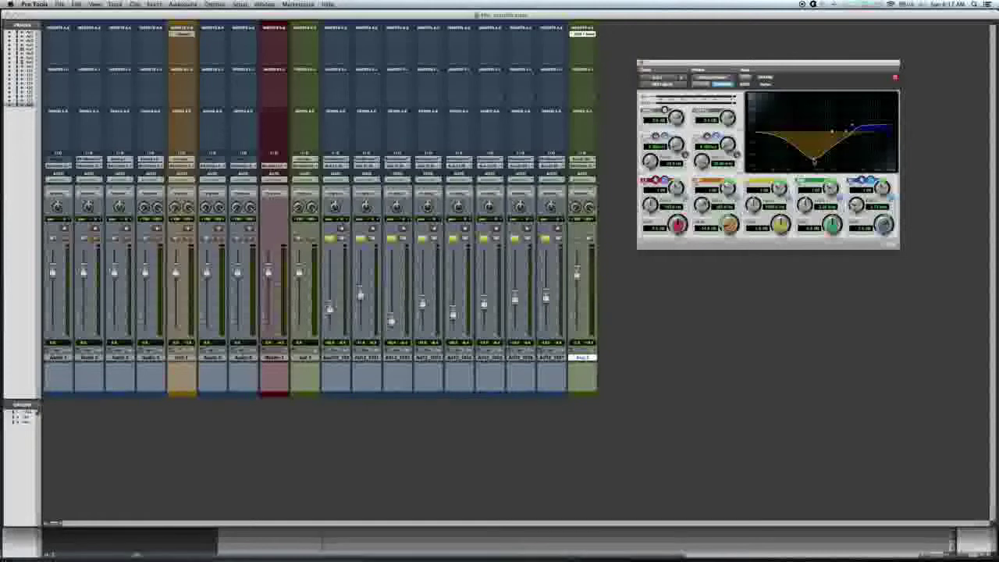
pyautogui.moveTo(815, 161); pyautogui.dragTo(787, 139)
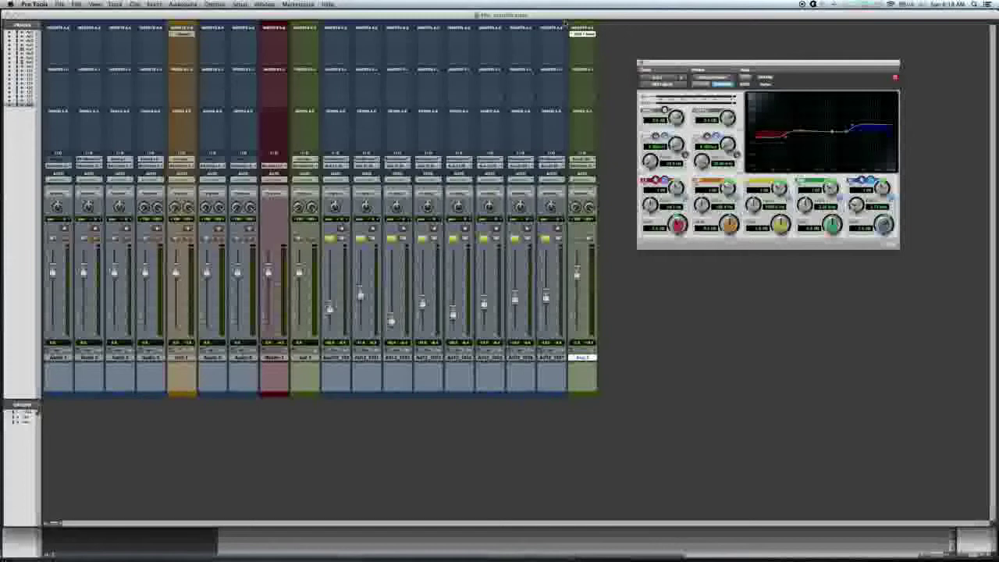
# Select the last grouped track and examine the full list of bus outputs available to the seventh grouped track
pyautogui.click(551, 356)
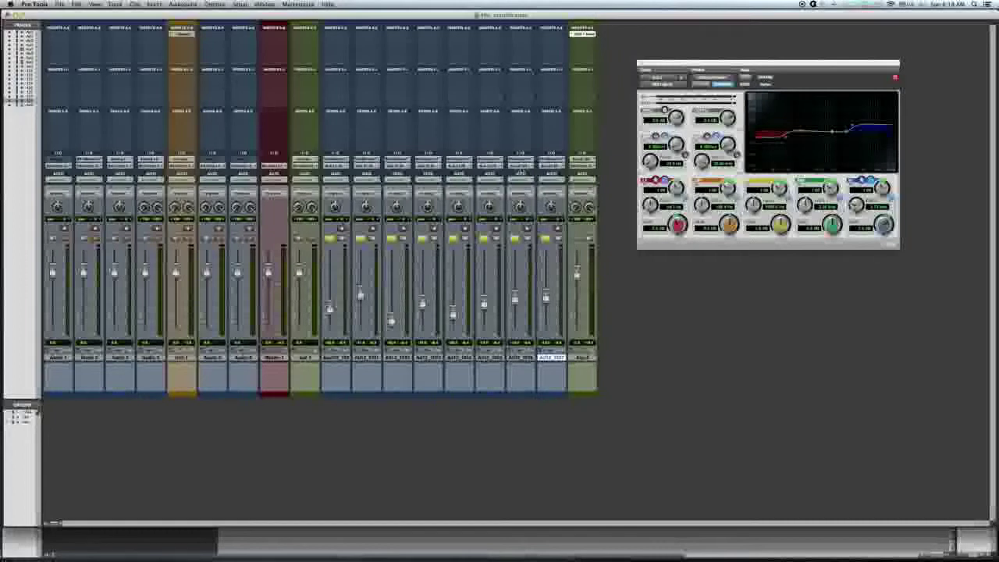
pyautogui.click(539, 166)
pyautogui.moveTo(546, 174)
pyautogui.scroll(-20, 594, 412)
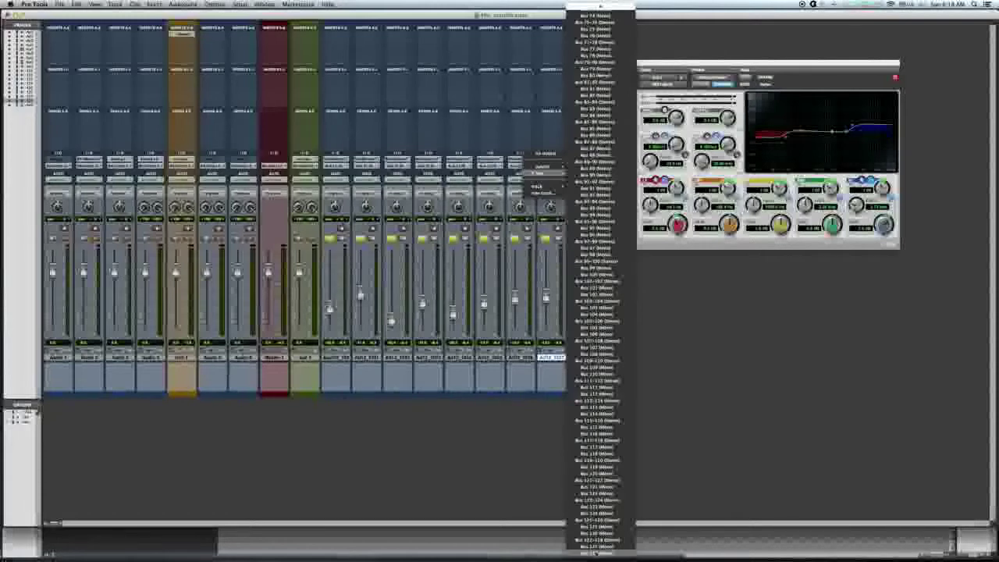
pyautogui.scroll(-1, 595, 546)
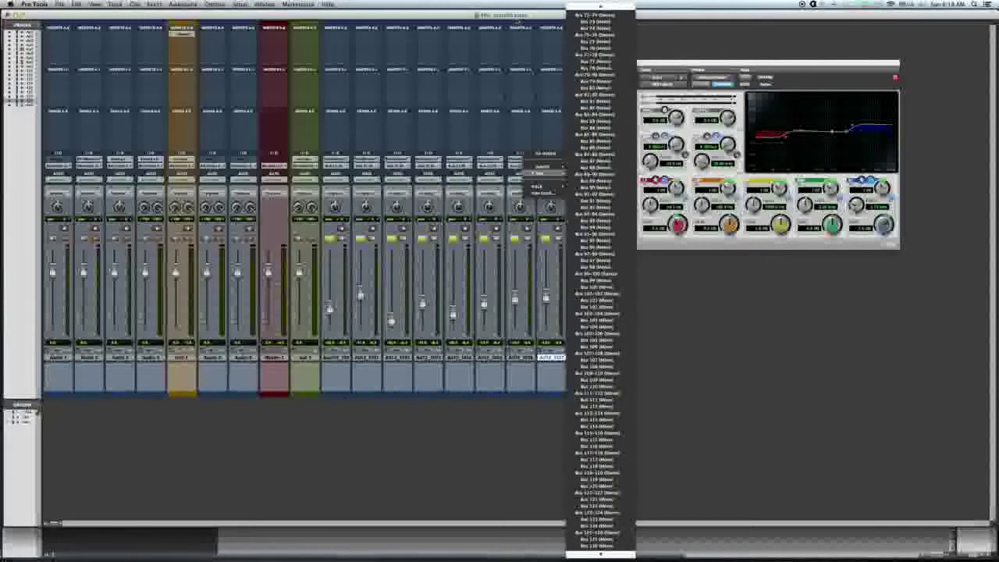
pyautogui.click(601, 110)
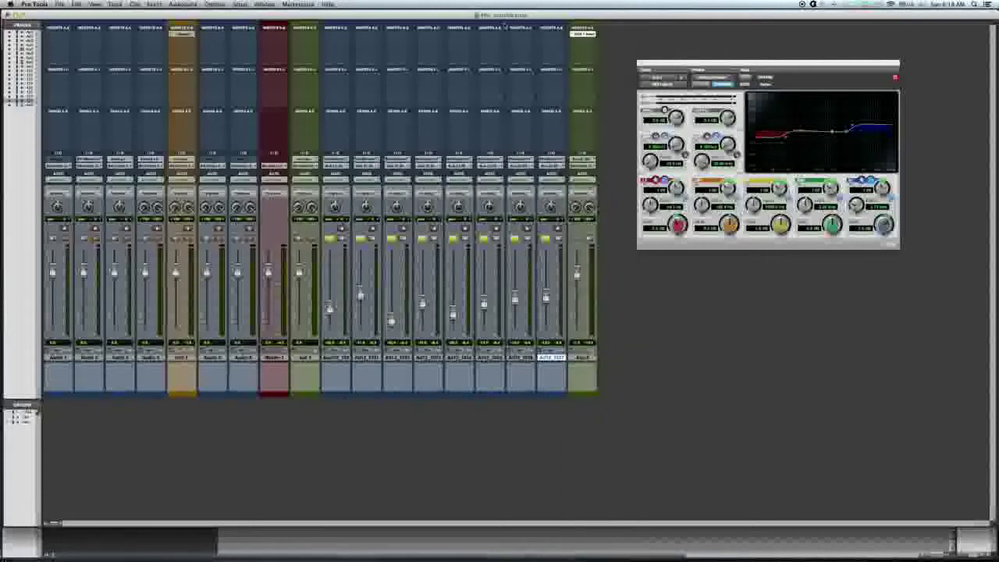
# Examine the named and default bus paths in the I/O Setup, and leave it without applying anything
pyautogui.click(240, 4)
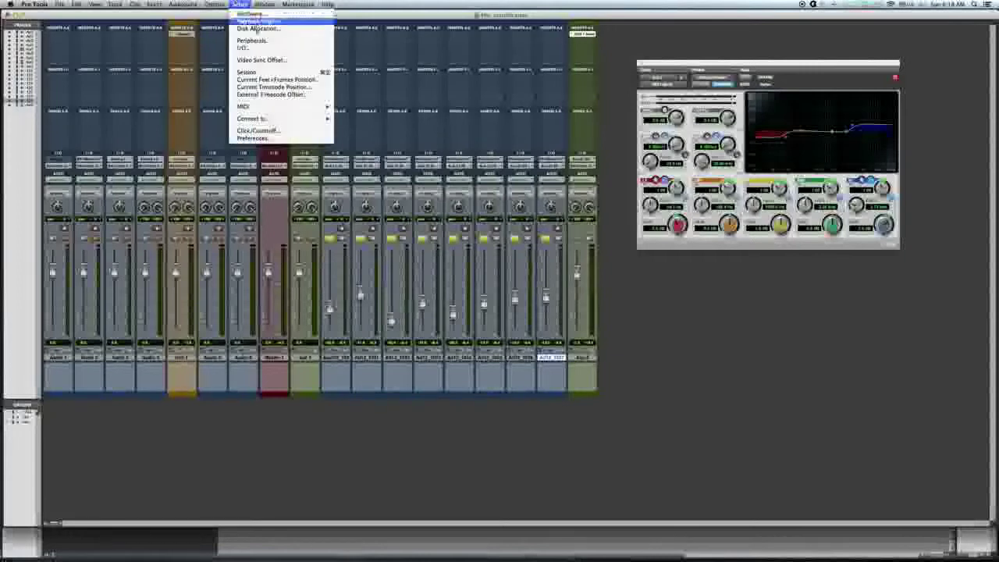
pyautogui.click(259, 47)
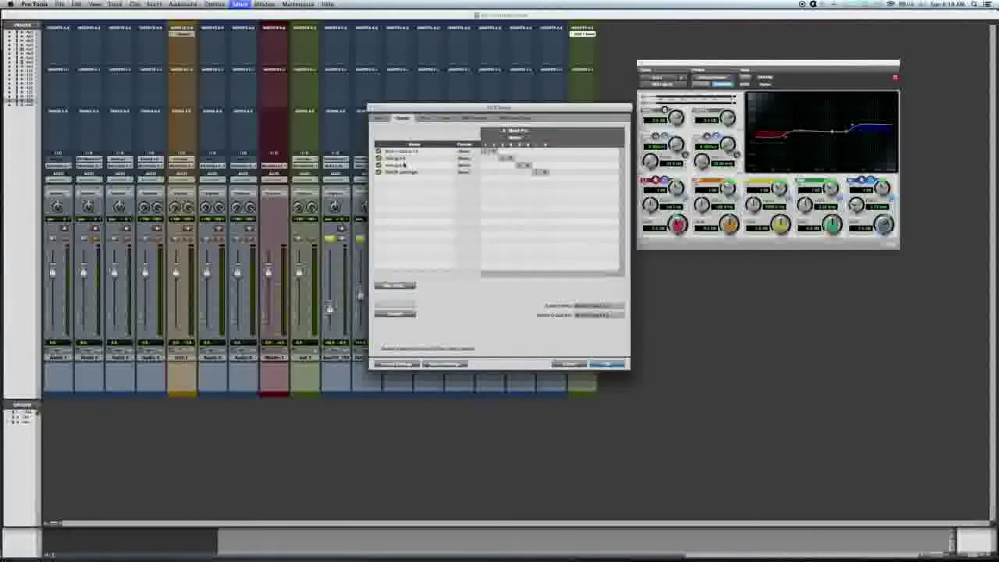
pyautogui.click(424, 118)
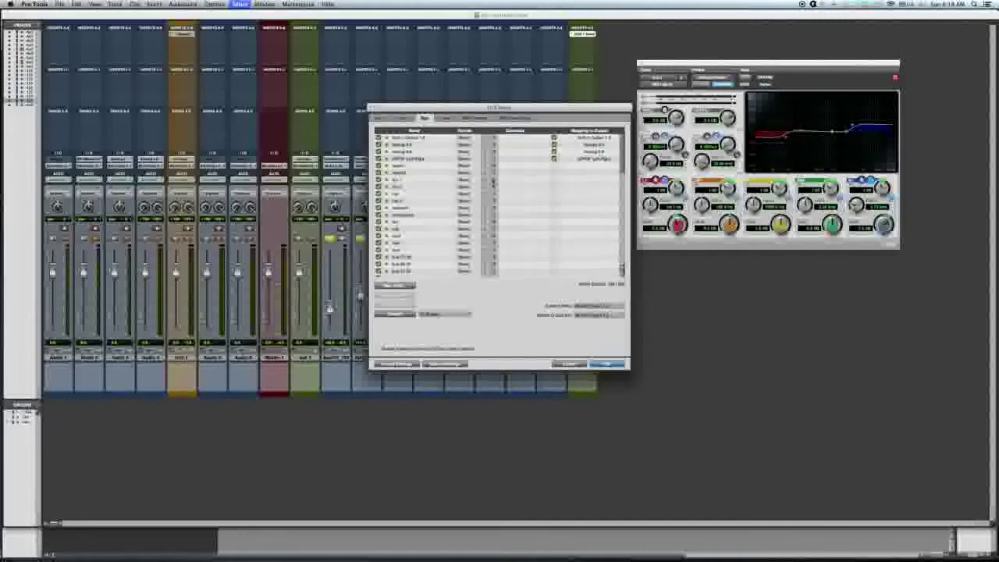
pyautogui.scroll(-3, 483, 179)
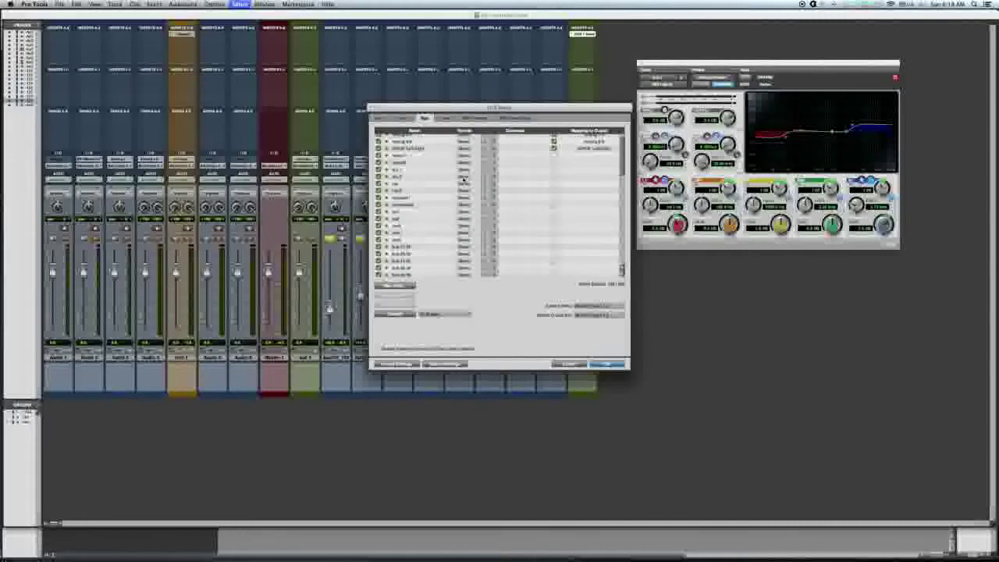
pyautogui.click(402, 157)
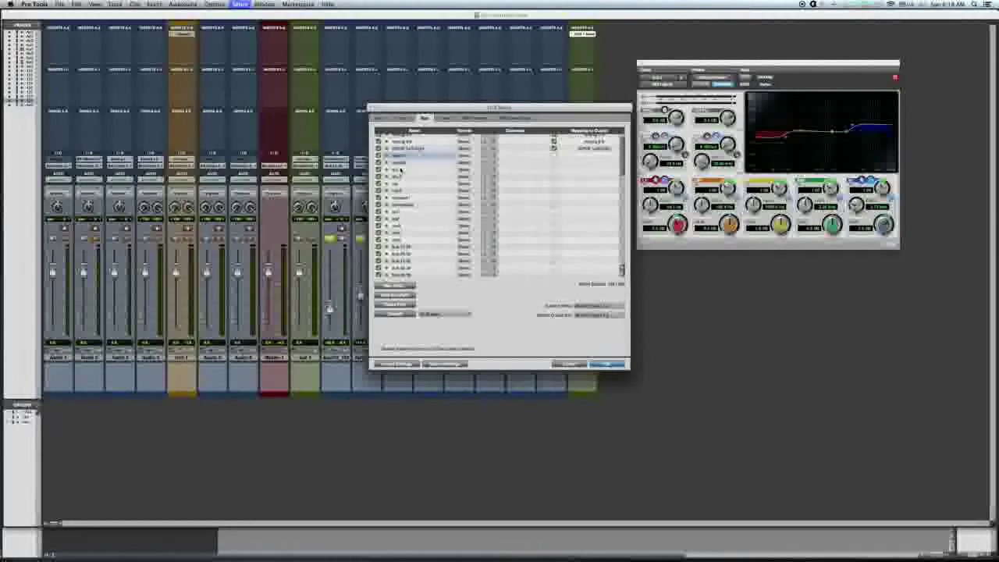
pyautogui.click(403, 162)
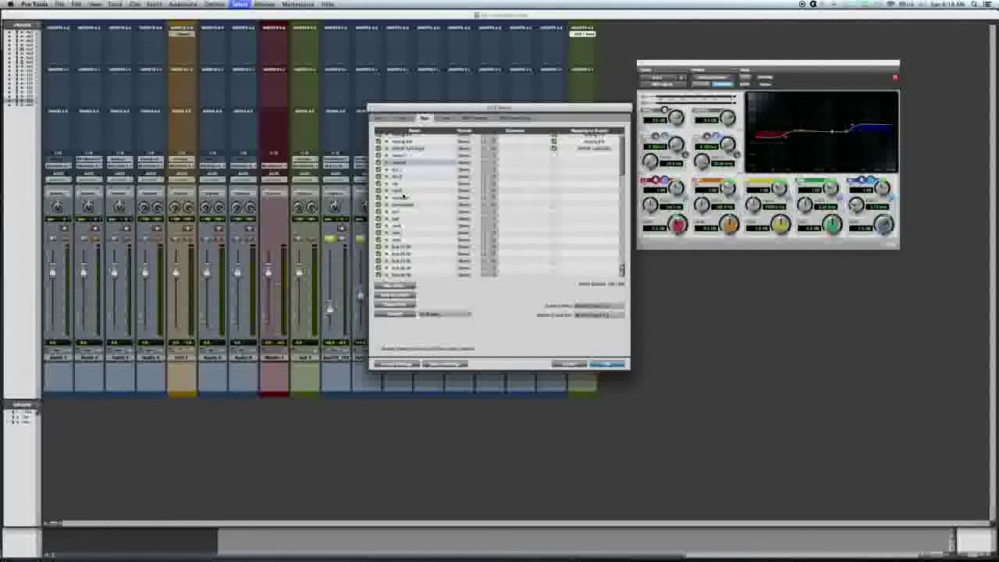
pyautogui.scroll(-1, 416, 207)
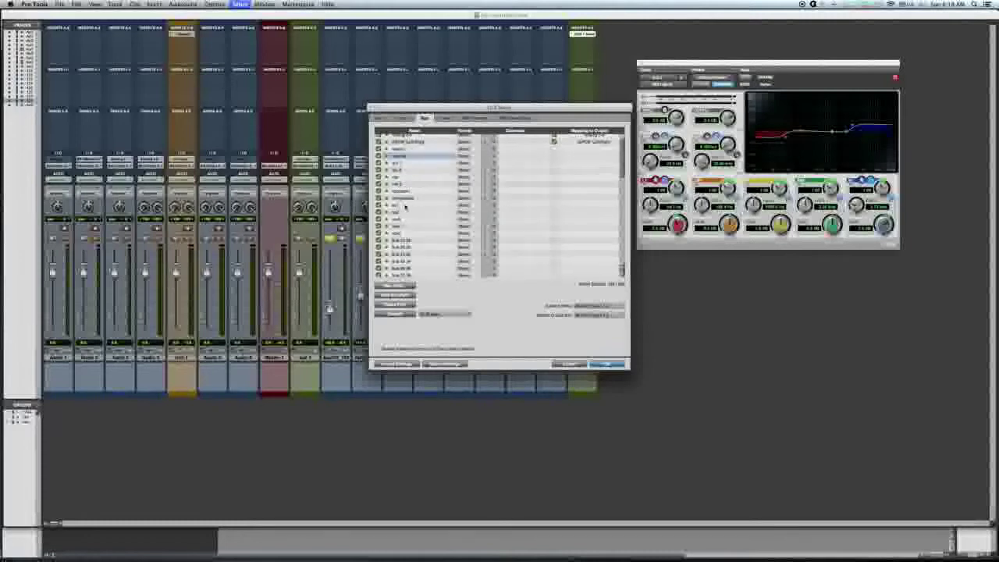
pyautogui.click(403, 205)
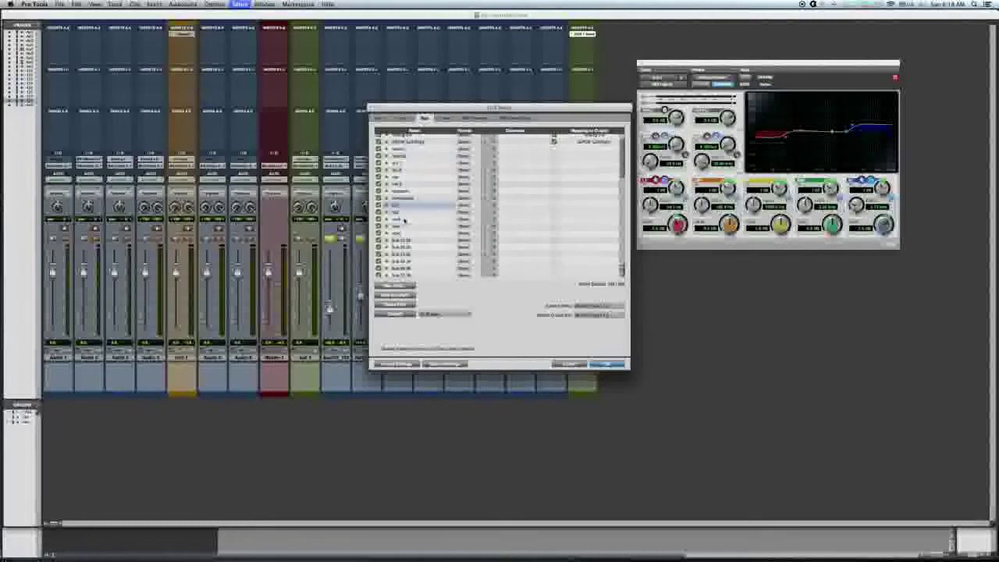
pyautogui.click(405, 218)
pyautogui.click(405, 228)
pyautogui.click(402, 231)
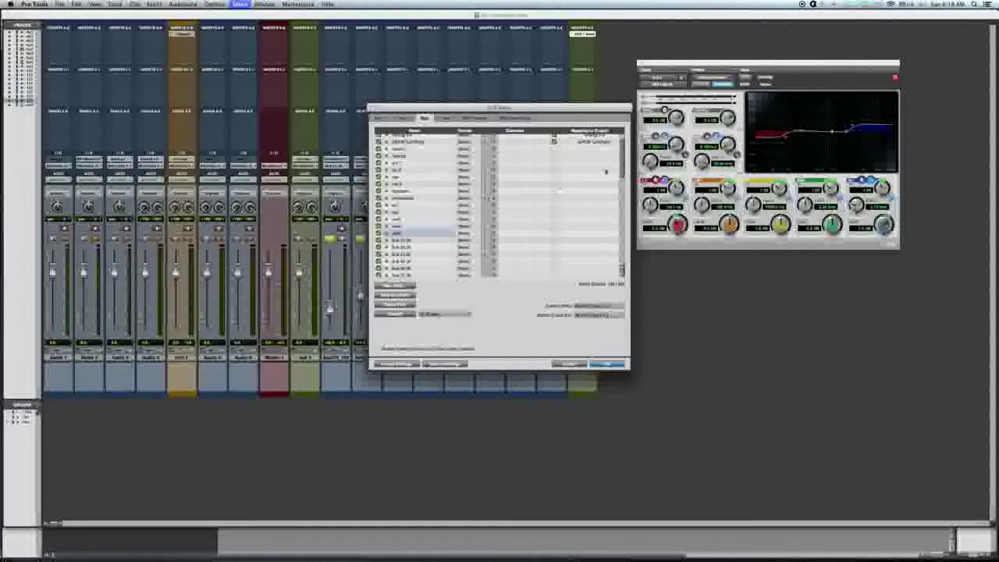
pyautogui.click(570, 363)
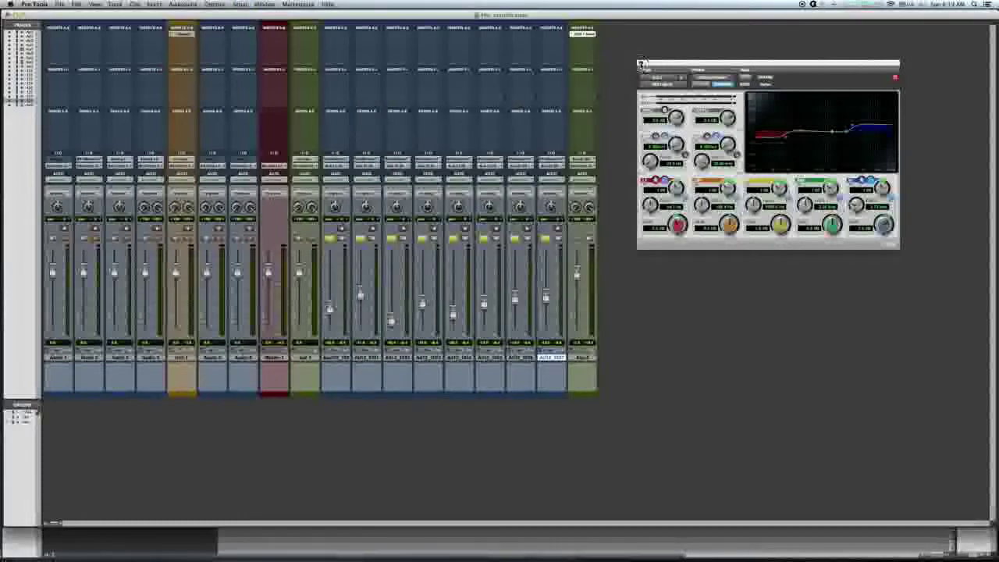
# Close the aux track's EQ window, and solo and select the stereo audio track just before the master track
pyautogui.click(641, 64)
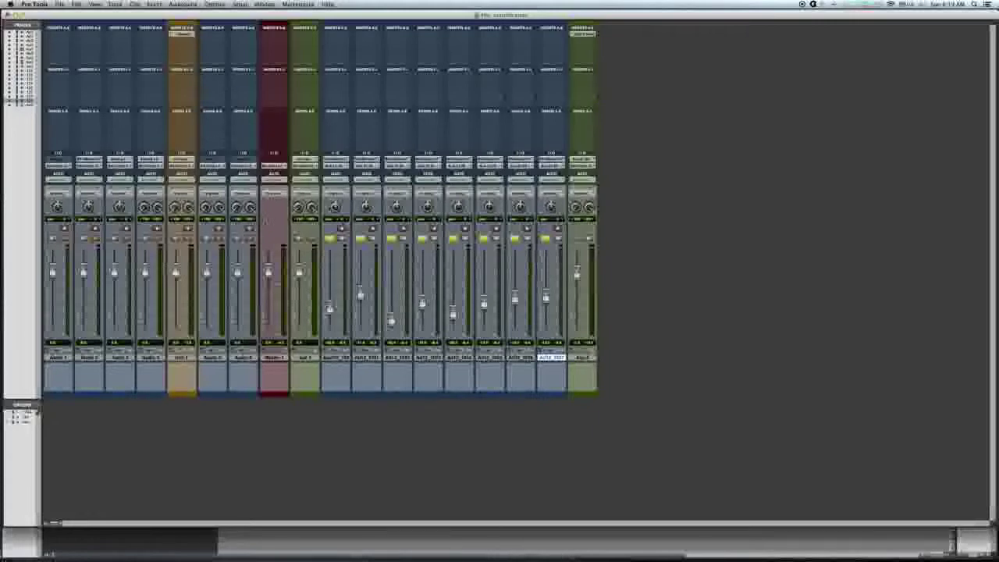
pyautogui.click(237, 238)
pyautogui.click(243, 357)
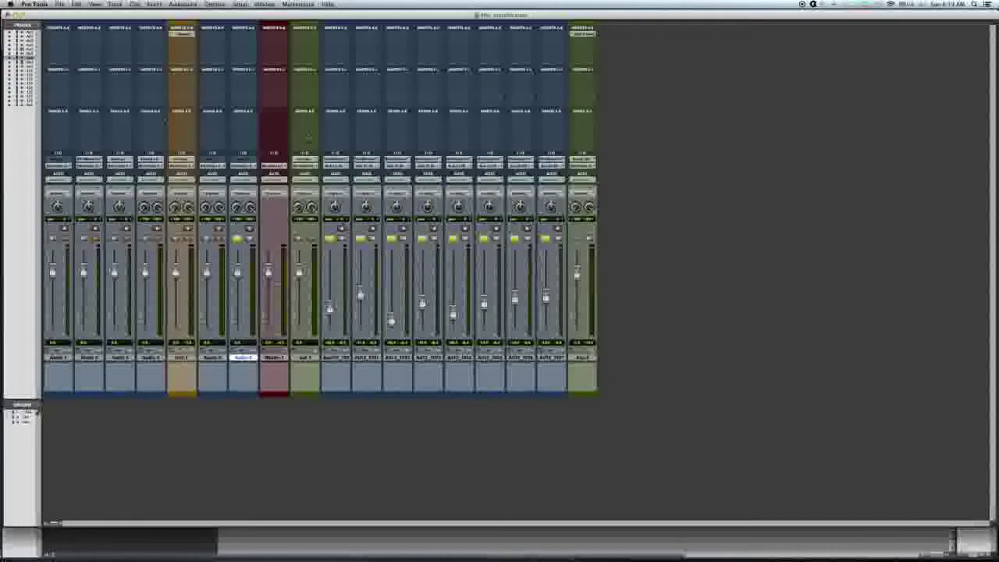
# Add a send from the soloed audio track to the stereo bus feeding the new aux, and raise its level during playback
pyautogui.click(239, 127)
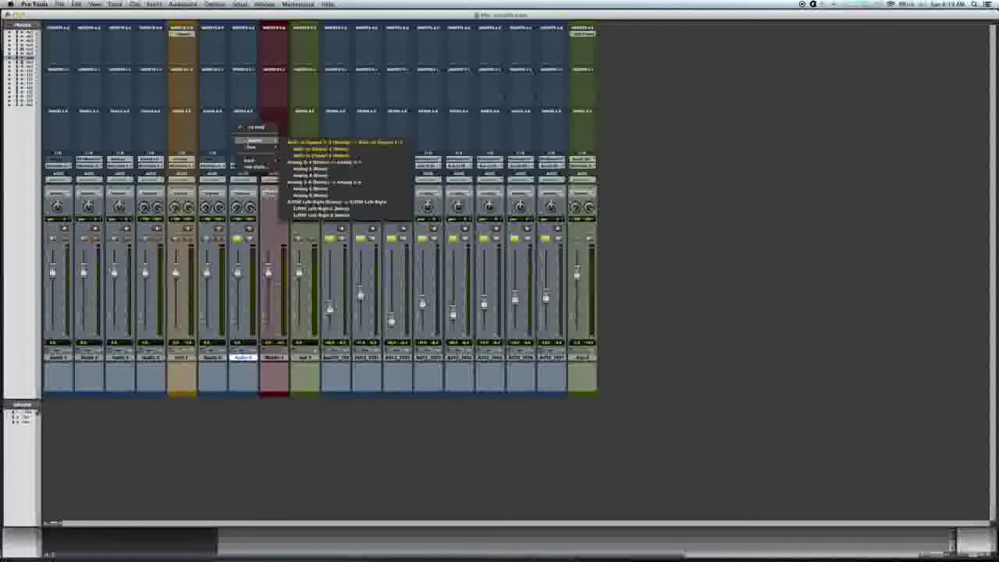
pyautogui.moveTo(248, 146)
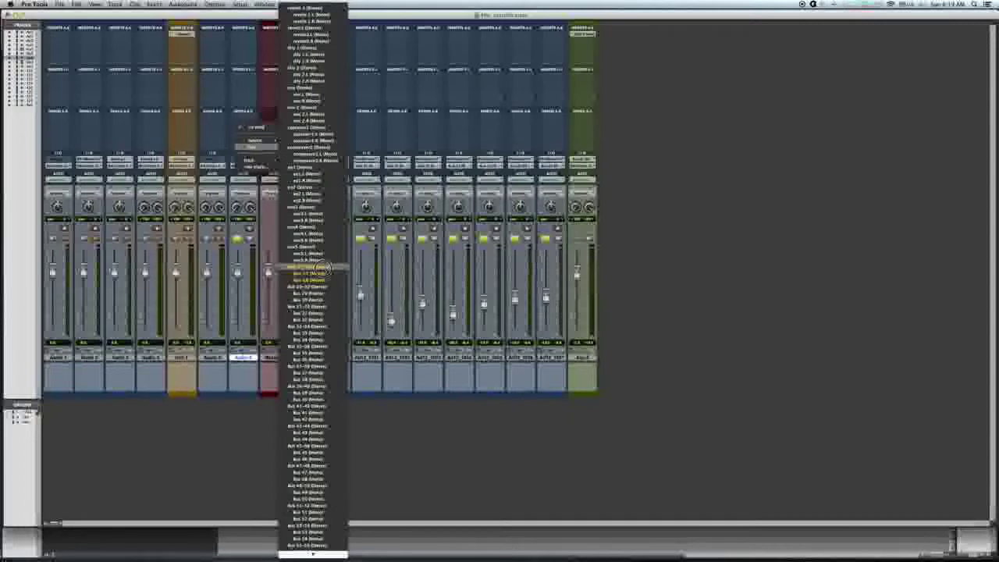
pyautogui.click(322, 267)
pyautogui.moveTo(441, 257); pyautogui.dragTo(440, 232)
pyautogui.press('space')
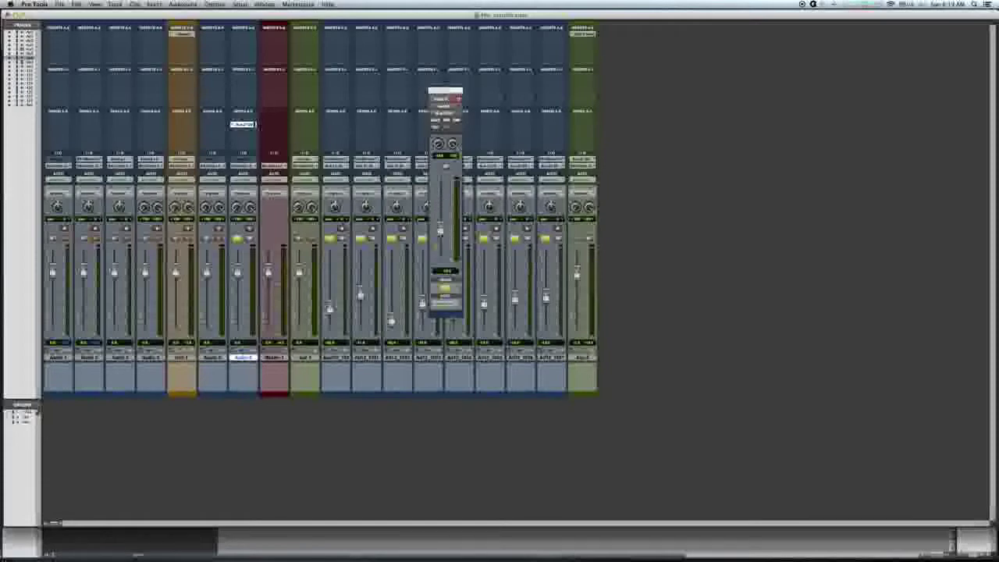
pyautogui.moveTo(440, 226); pyautogui.dragTo(440, 214)
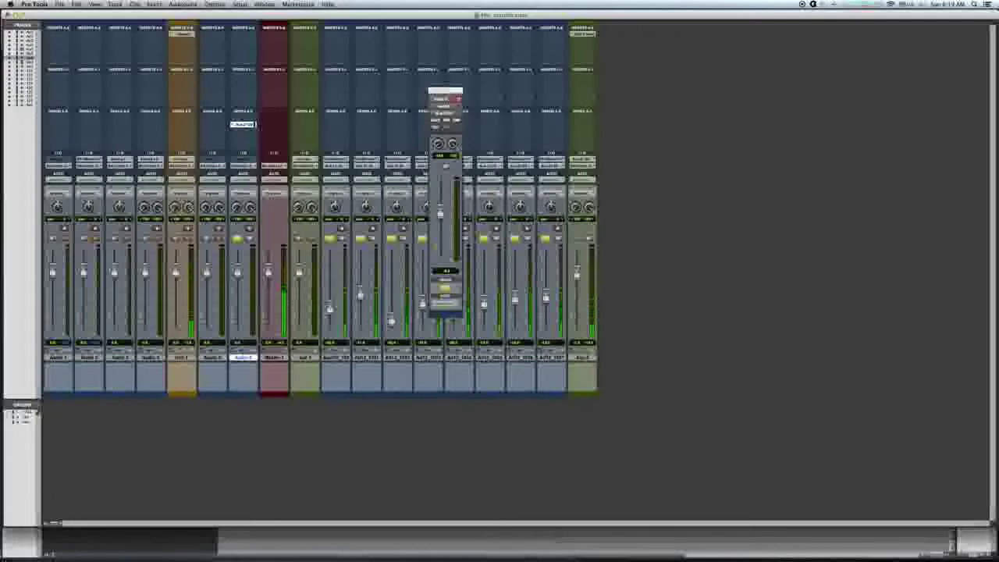
# Copy the send to the orange instrument track and slightly lower its level during playback, with the vocal group enabled and muted
pyautogui.moveTo(247, 125); pyautogui.dragTo(181, 125)
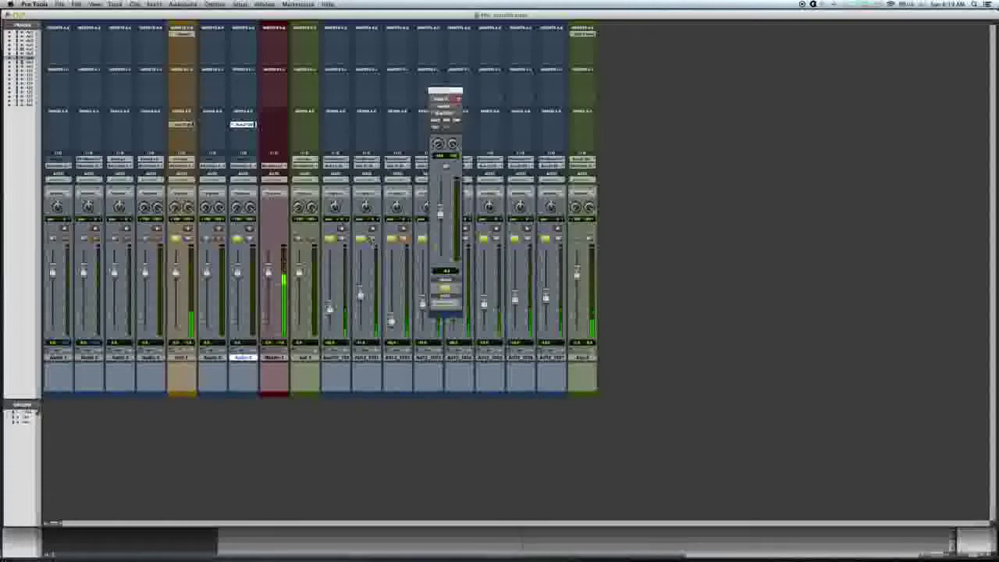
pyautogui.rightClick(25, 416)
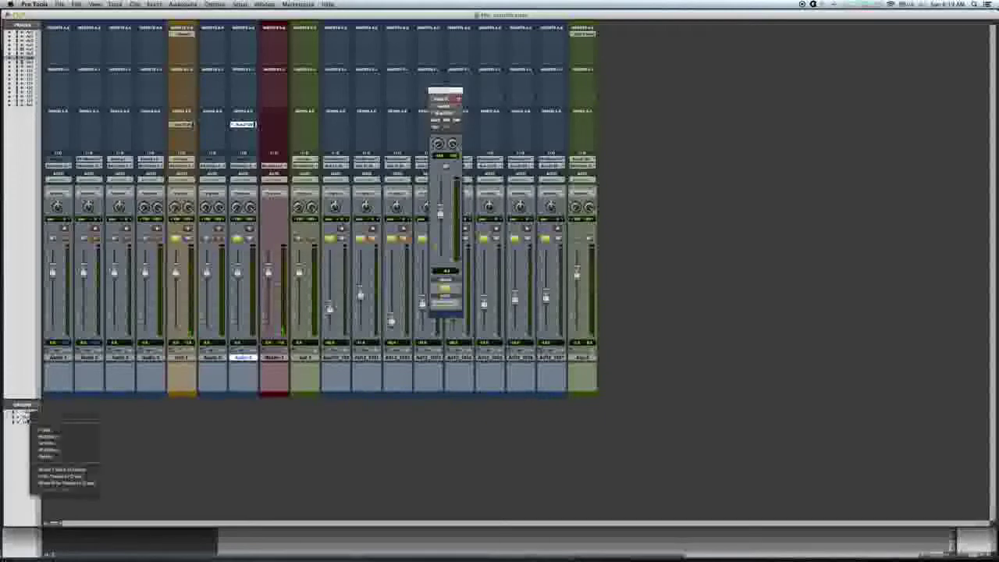
pyautogui.click(25, 416)
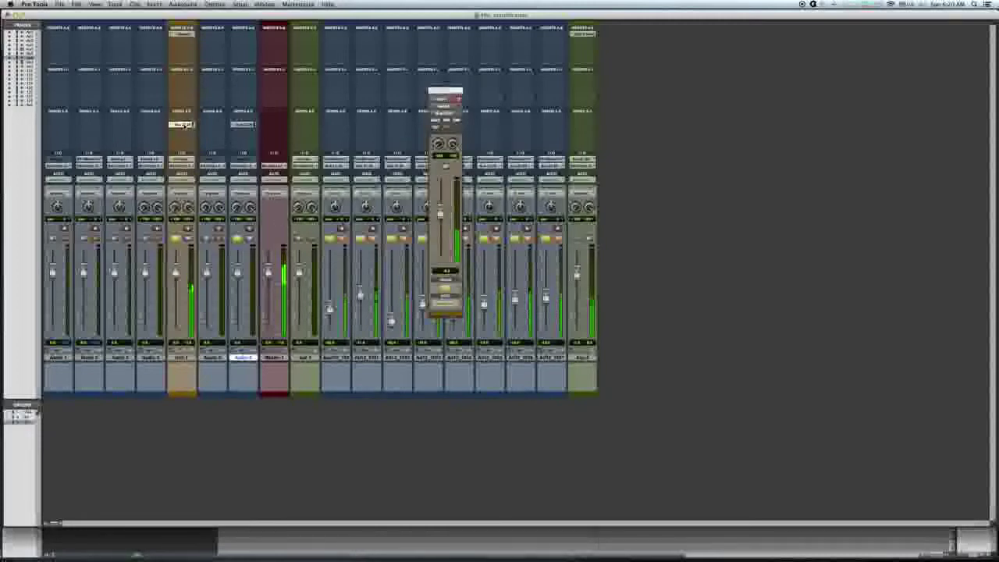
pyautogui.moveTo(441, 213)
pyautogui.mouseDown()
pyautogui.moveTo(441, 192)
pyautogui.moveTo(441, 259)
pyautogui.moveTo(440, 189)
pyautogui.moveTo(441, 219)
pyautogui.mouseUp()
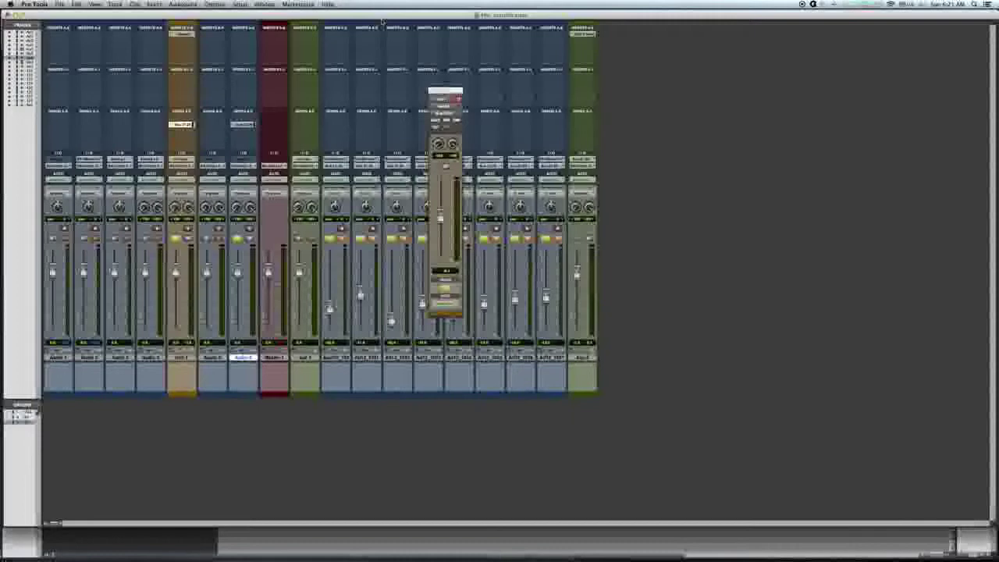
pyautogui.click(390, 118)
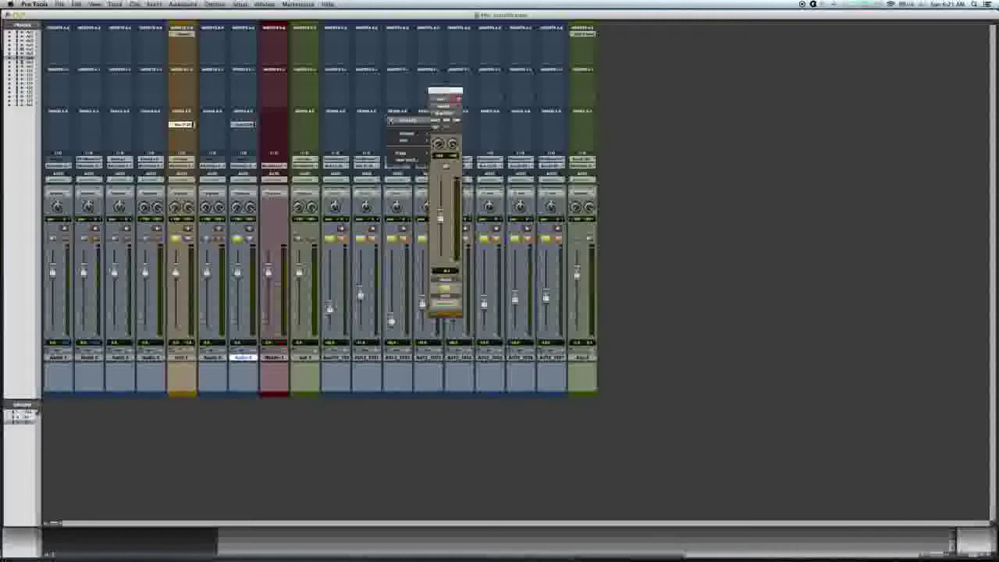
pyautogui.click(661, 134)
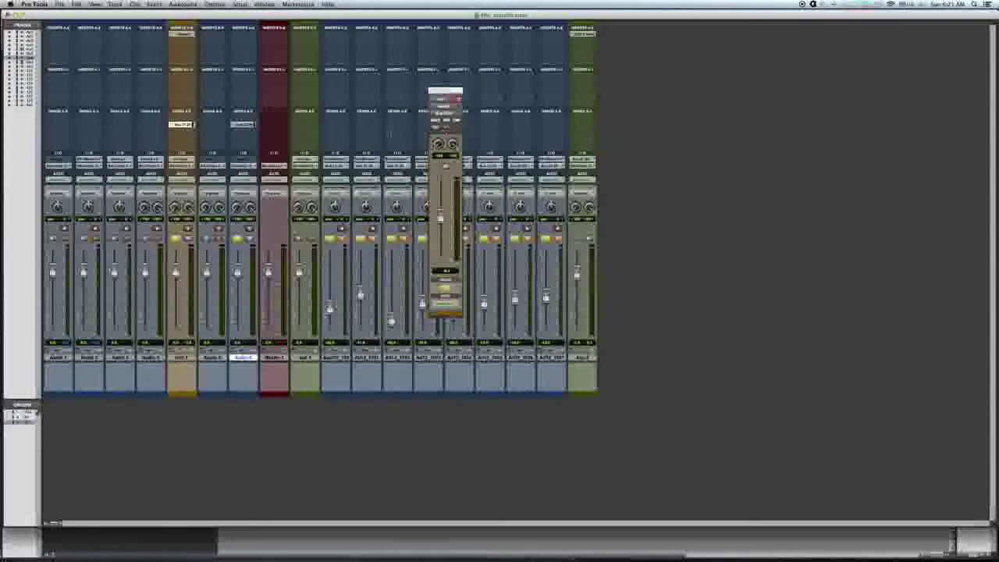